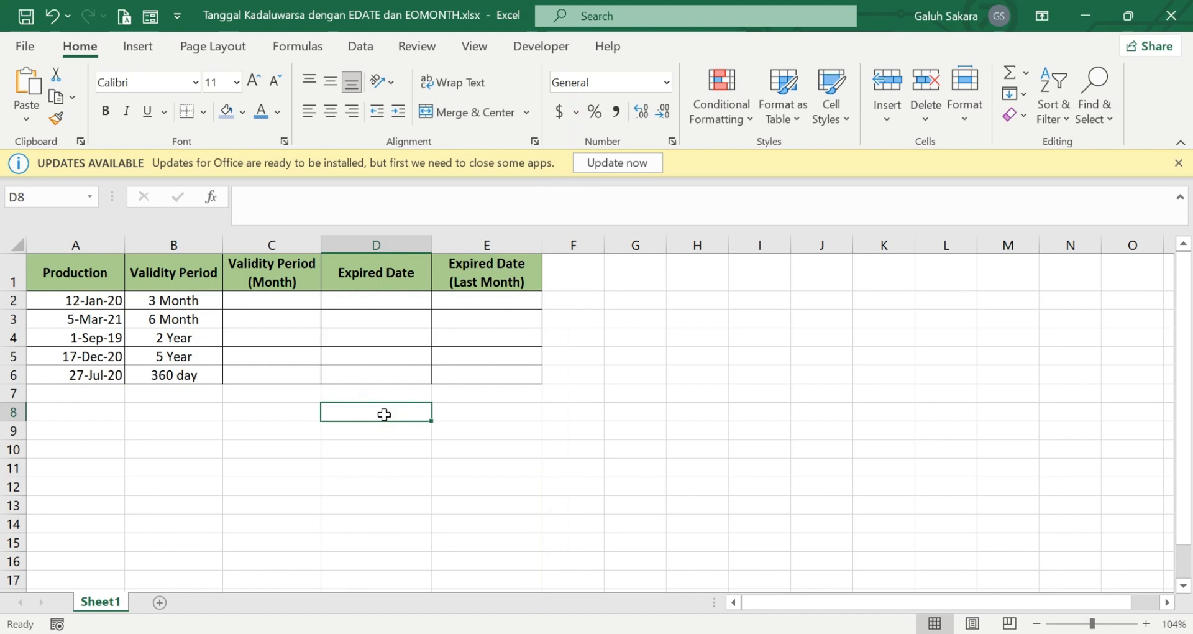
left_click(358, 366)
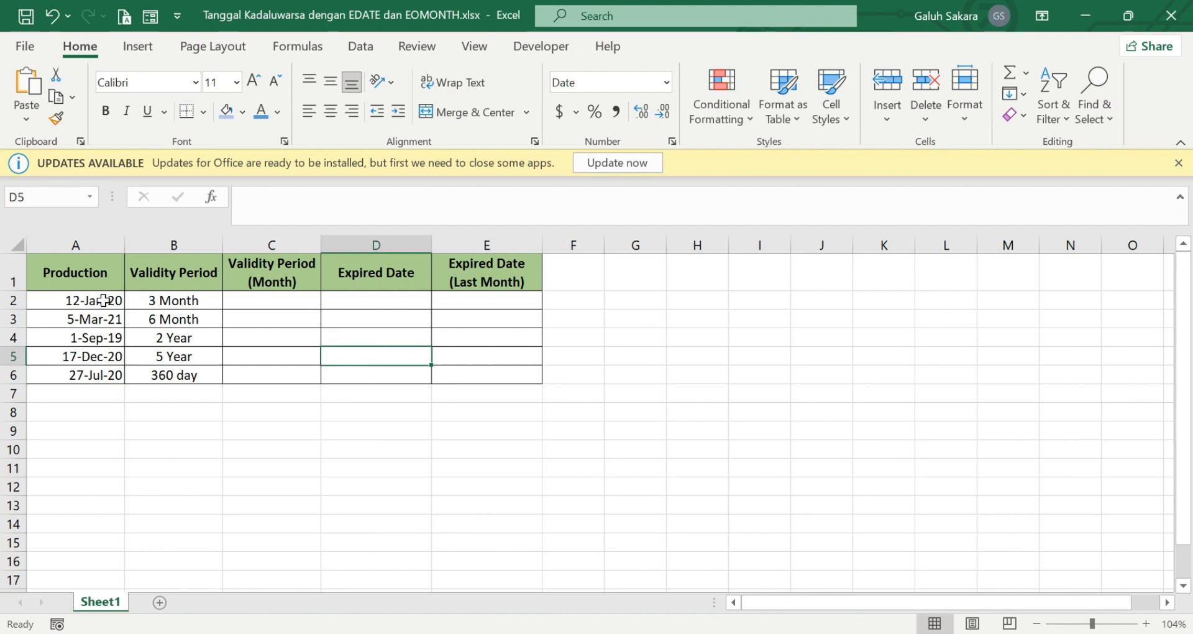
left_click(183, 297)
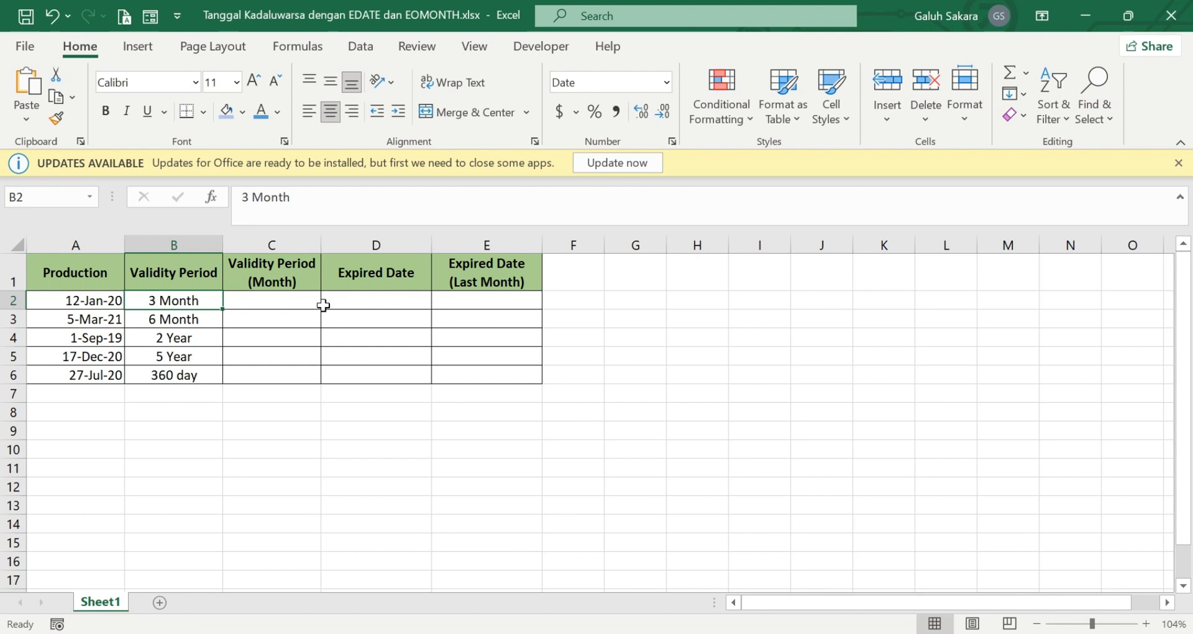
Enter the validity periods in months as 3, 6, 24, 60 and 12 in cells C2 to C6
left_click(304, 299)
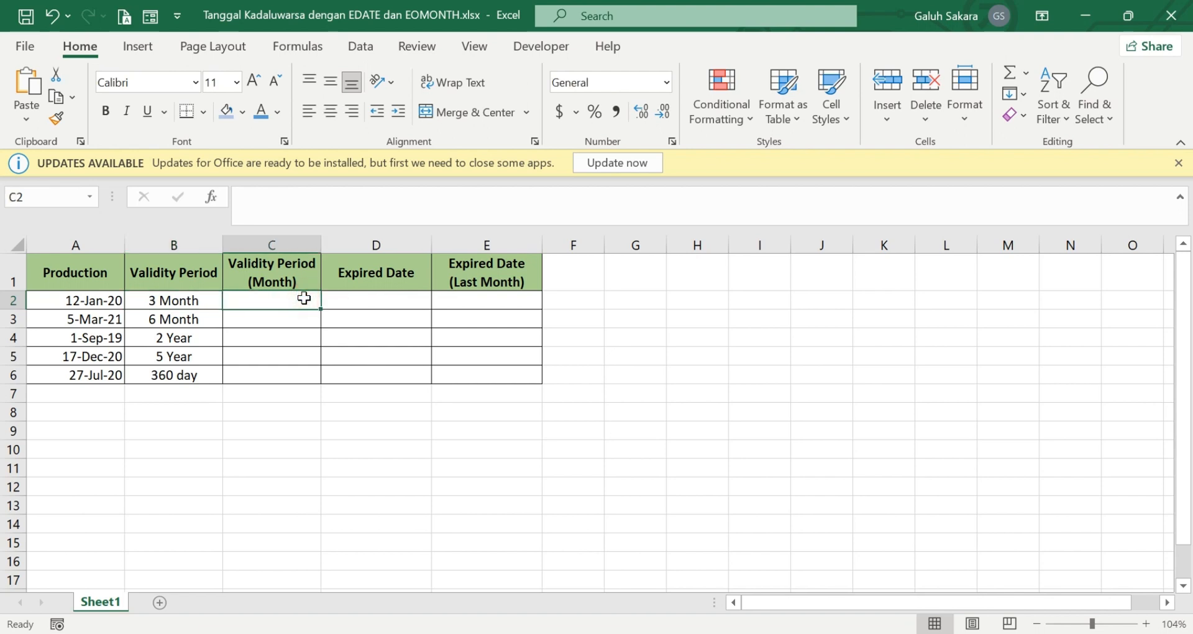
type("3")
key("Return")
type("6")
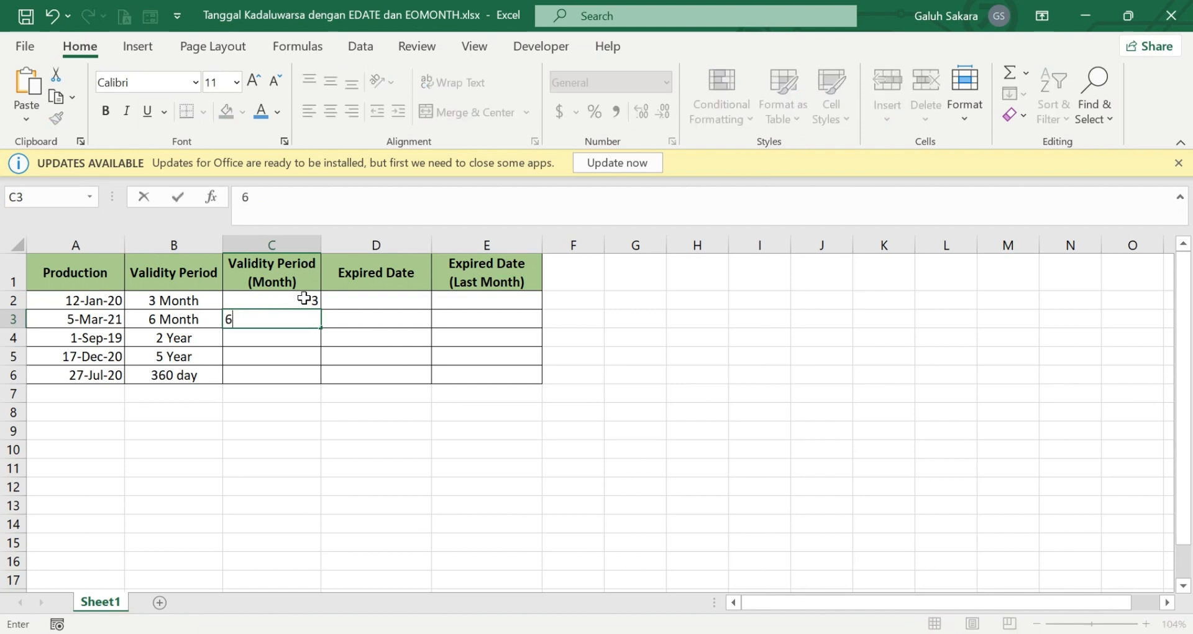
key("Return")
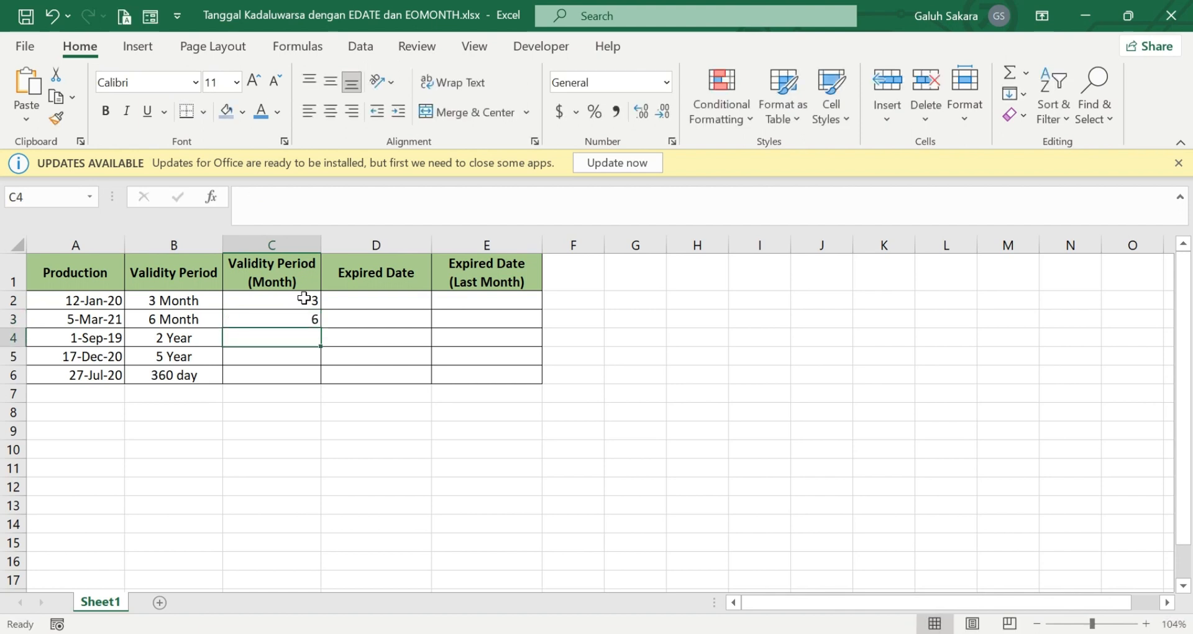
type("2")
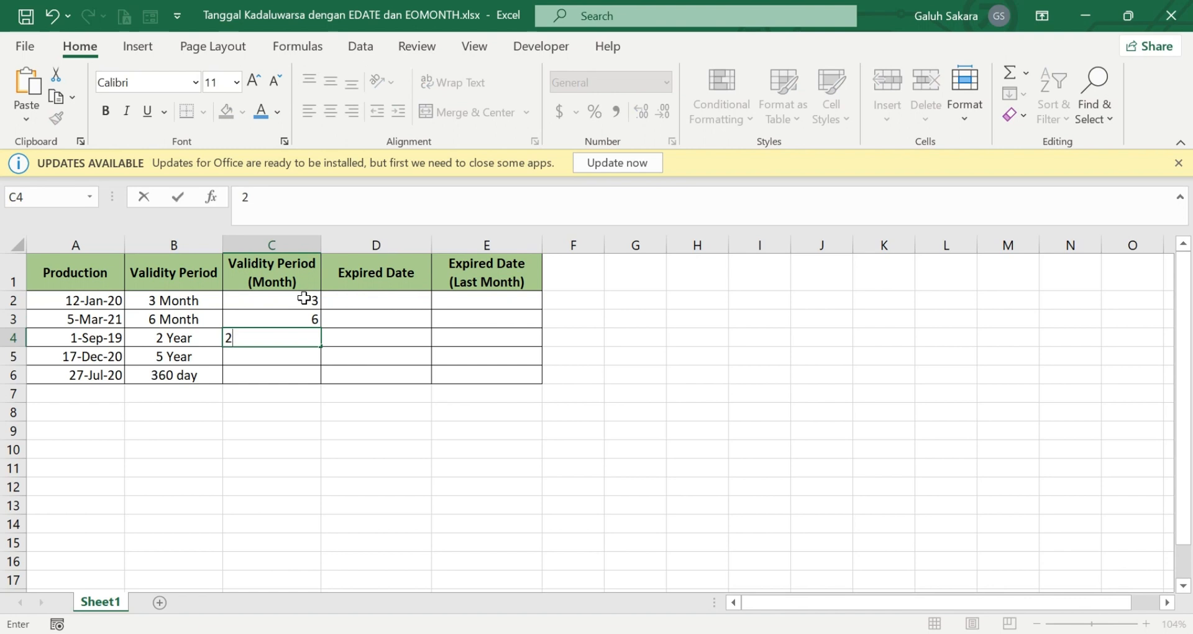
type("4")
key("Return")
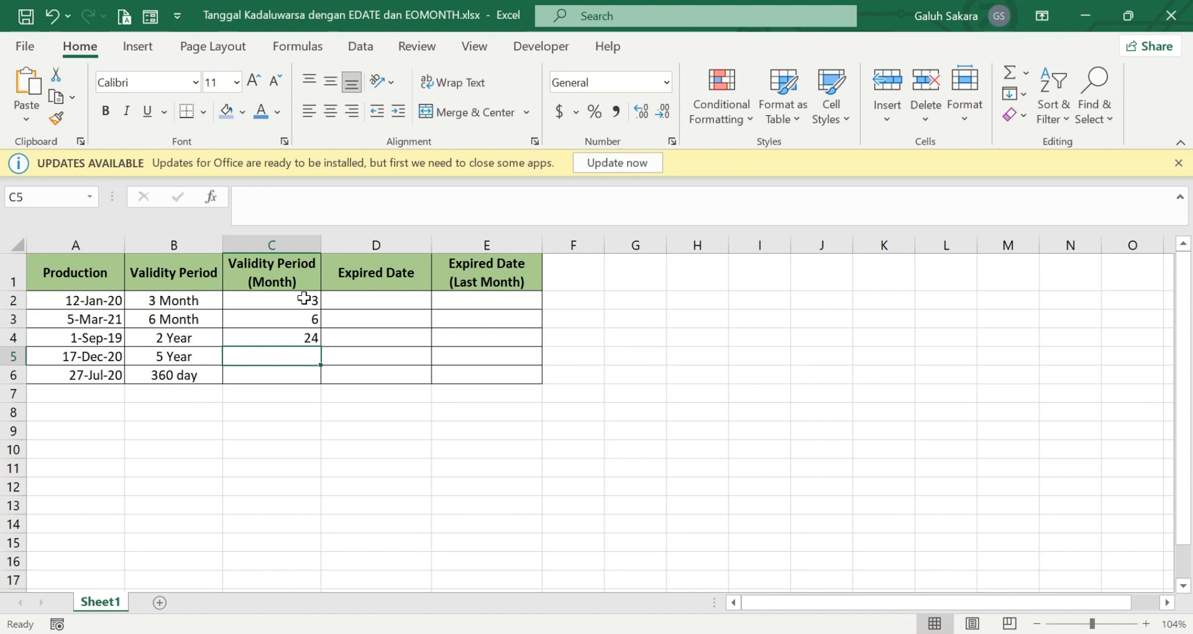
type("60")
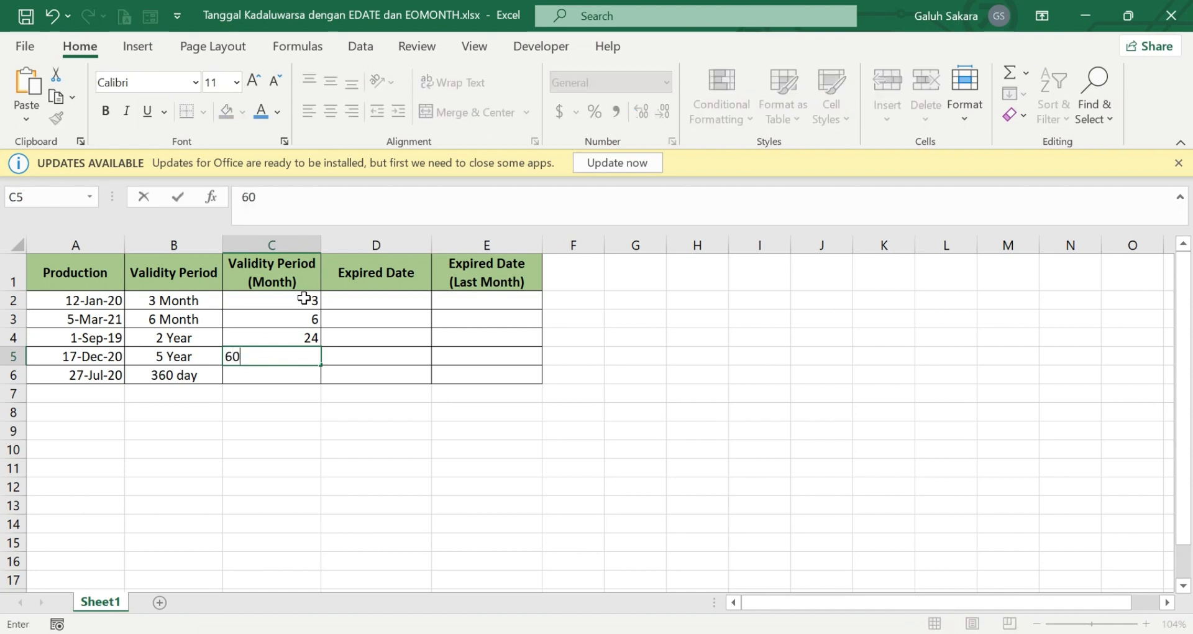
key("Return")
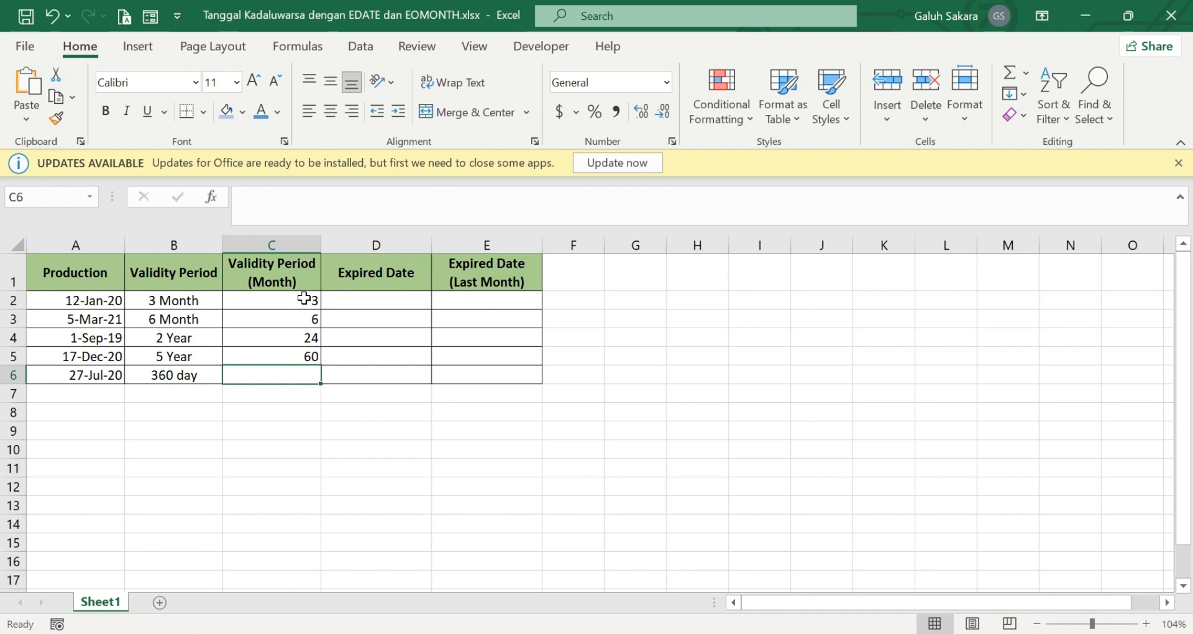
type("12")
key("Return")
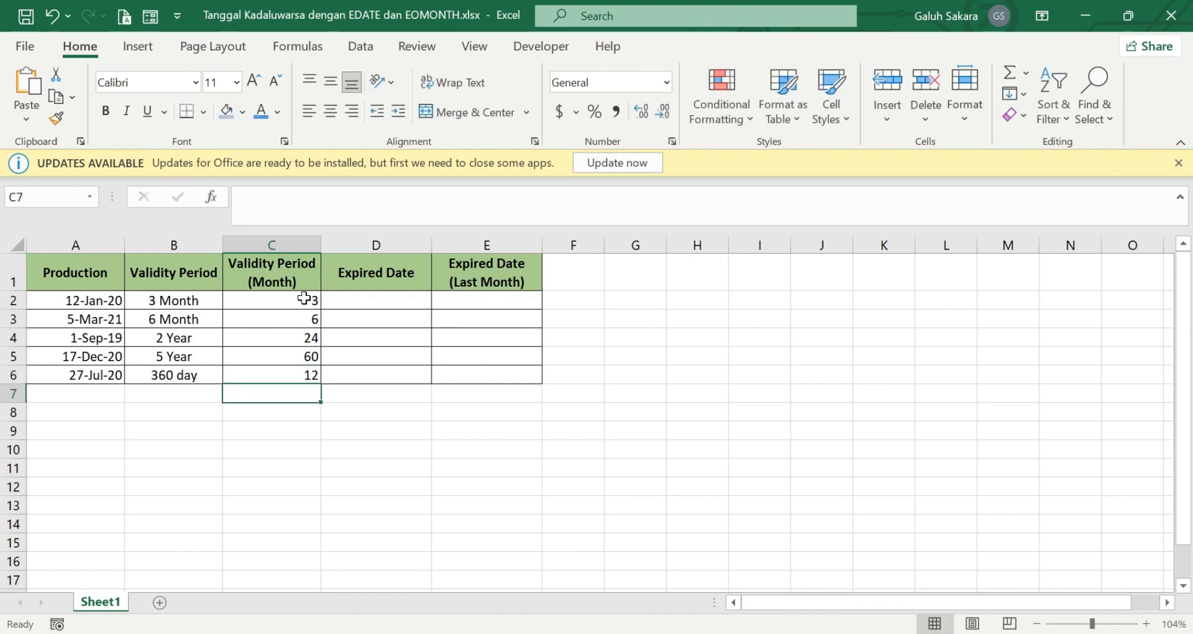
Calculate the first expired date in D2 with the formula =EDATE(A2,C2)
left_click(395, 300)
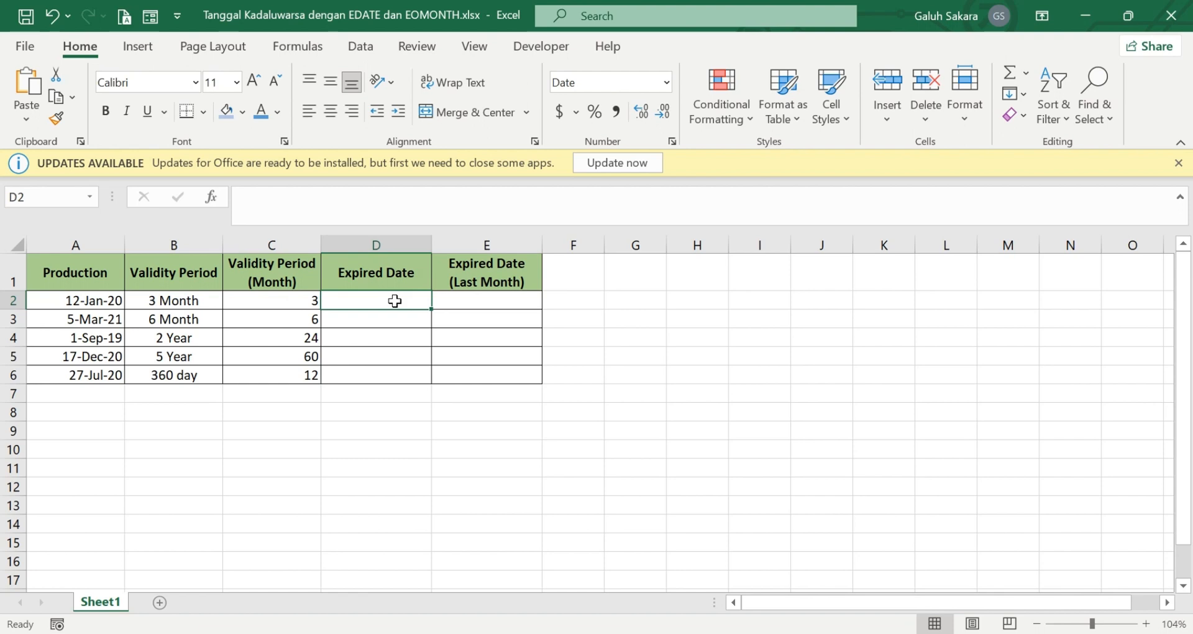
type("=edat")
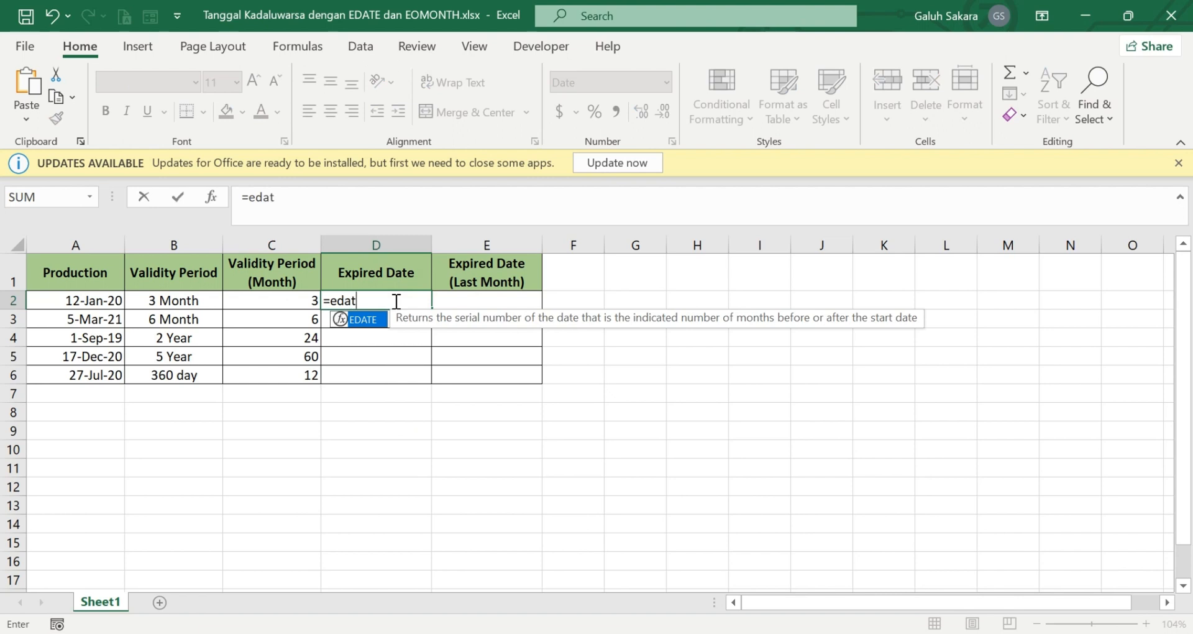
type("e(")
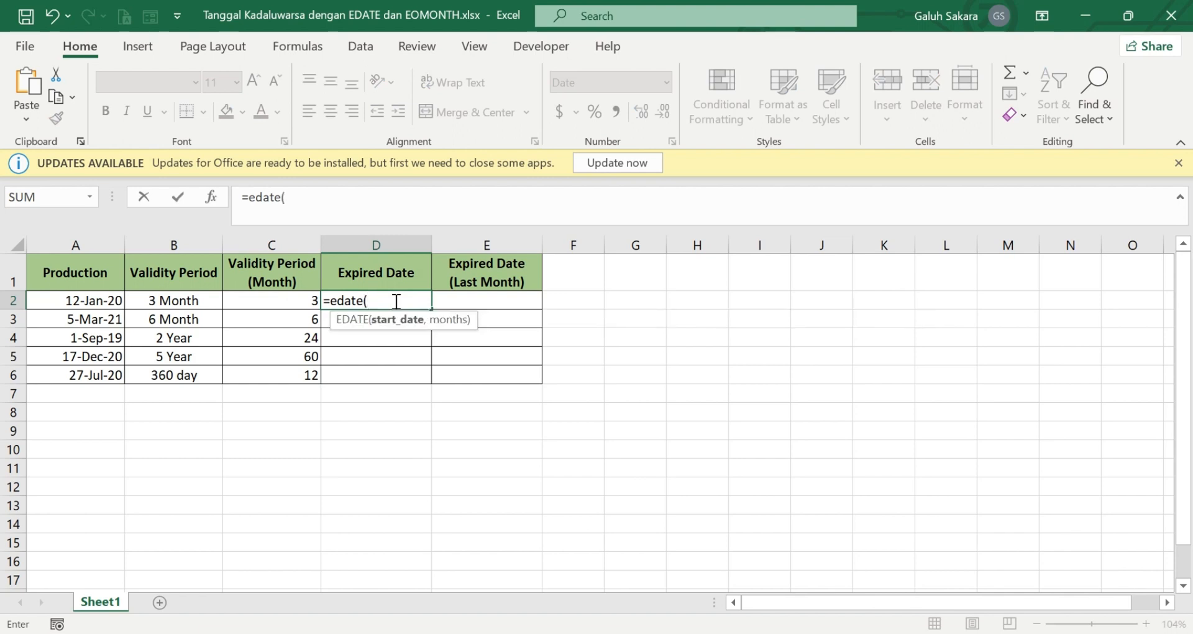
left_click(98, 303)
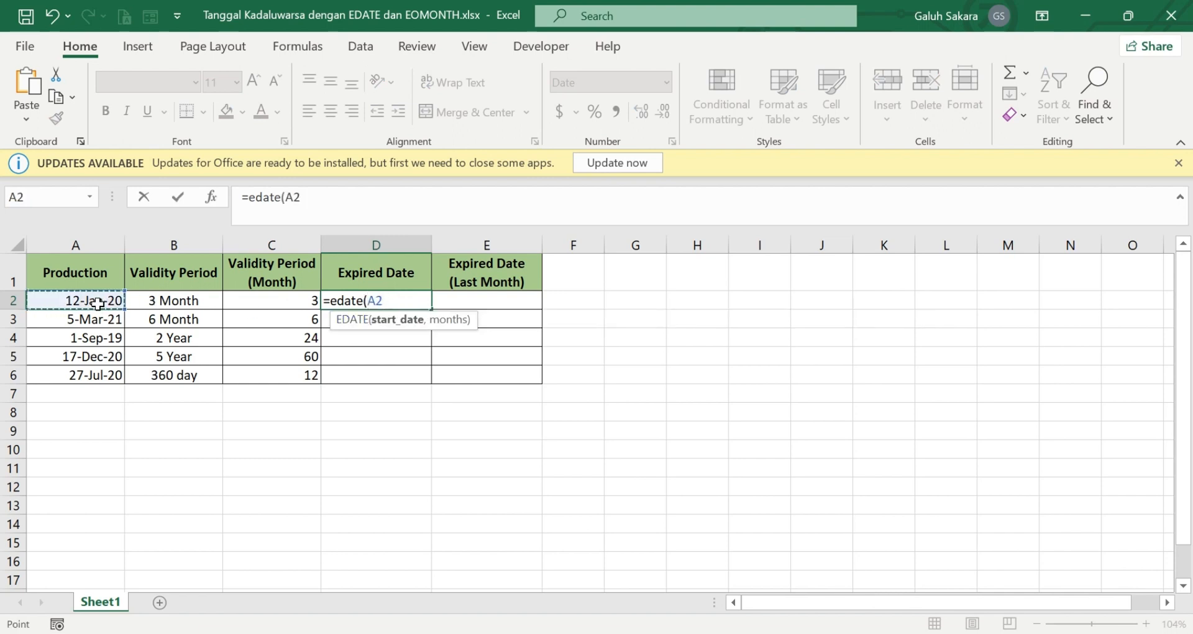
type(",")
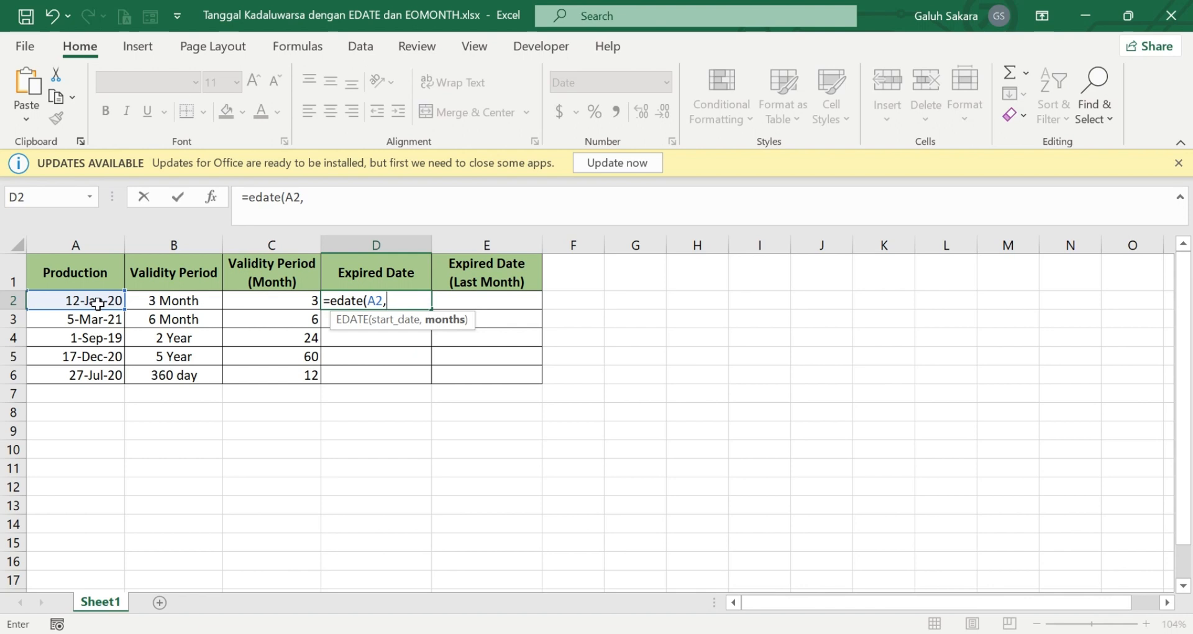
left_click(303, 300)
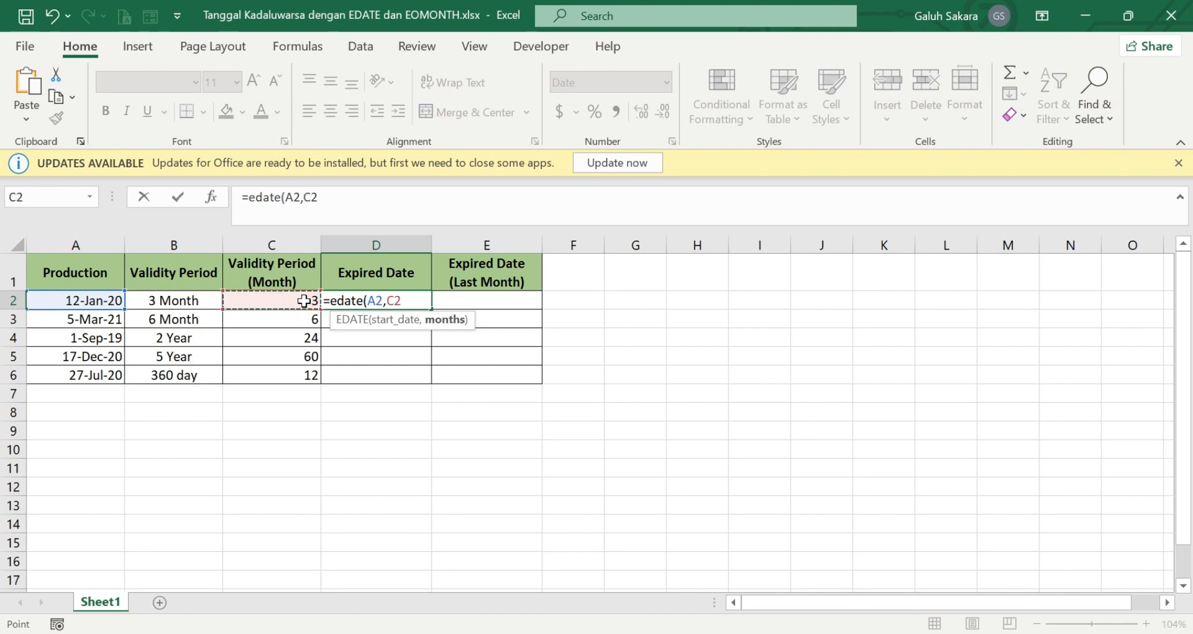
type(")")
key("Return")
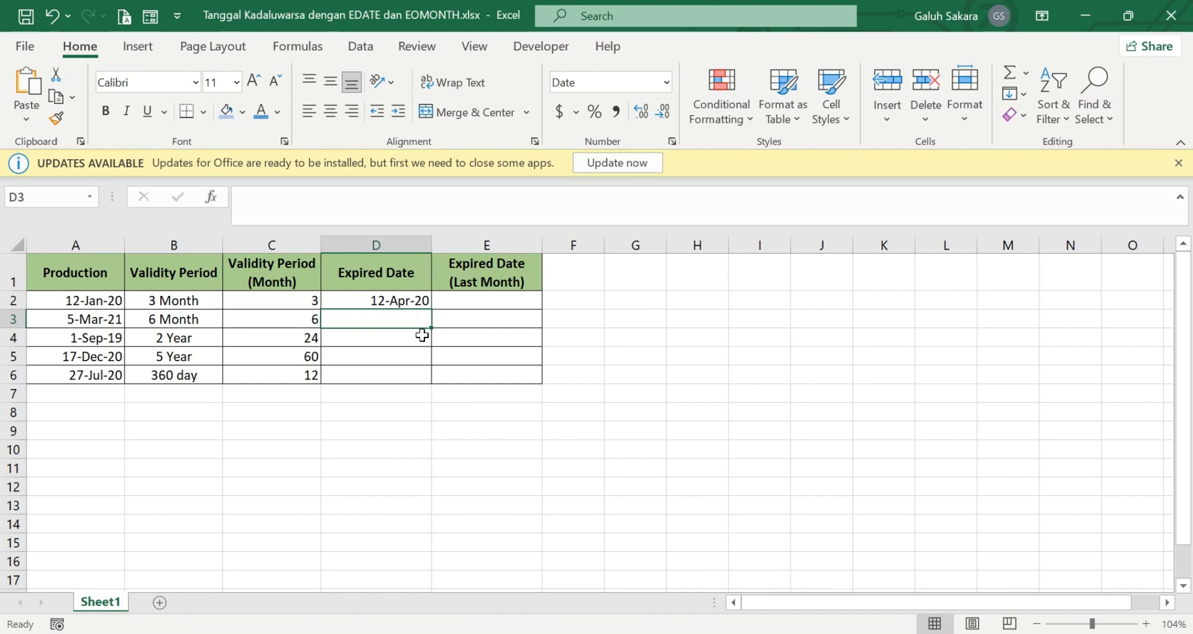
Rewrite the formula in D2 as =EDATE(A2,3), with the number of months entered directly
double_click(399, 299)
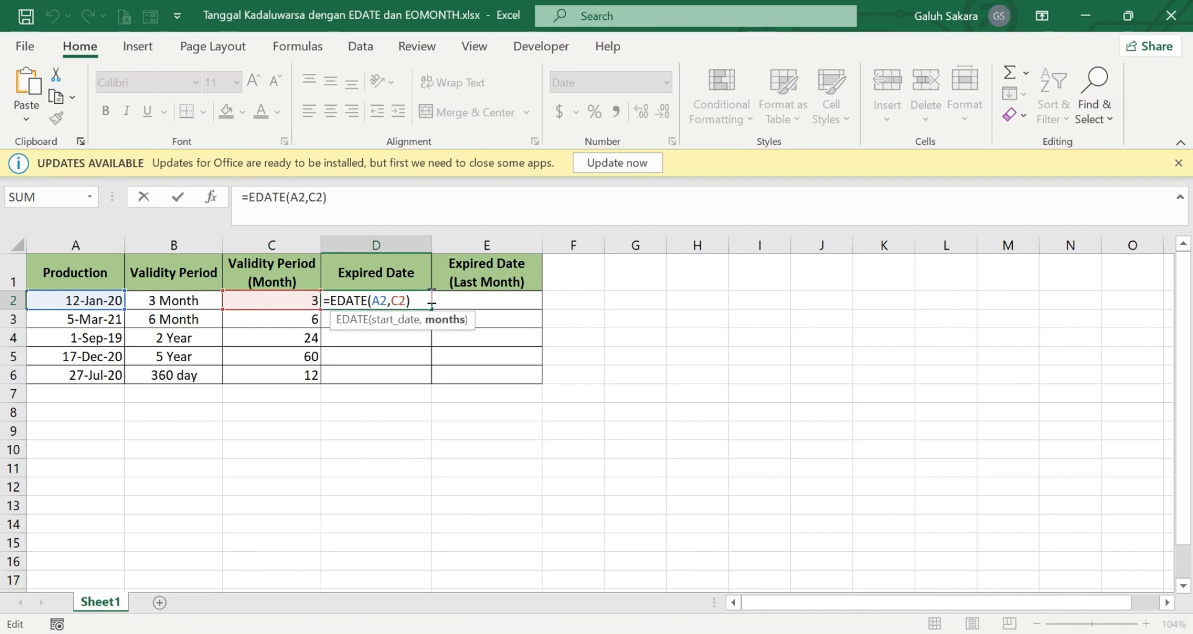
key("End")
key("BackSpace")
key("BackSpace")
key("BackSpace")
key("BackSpace")
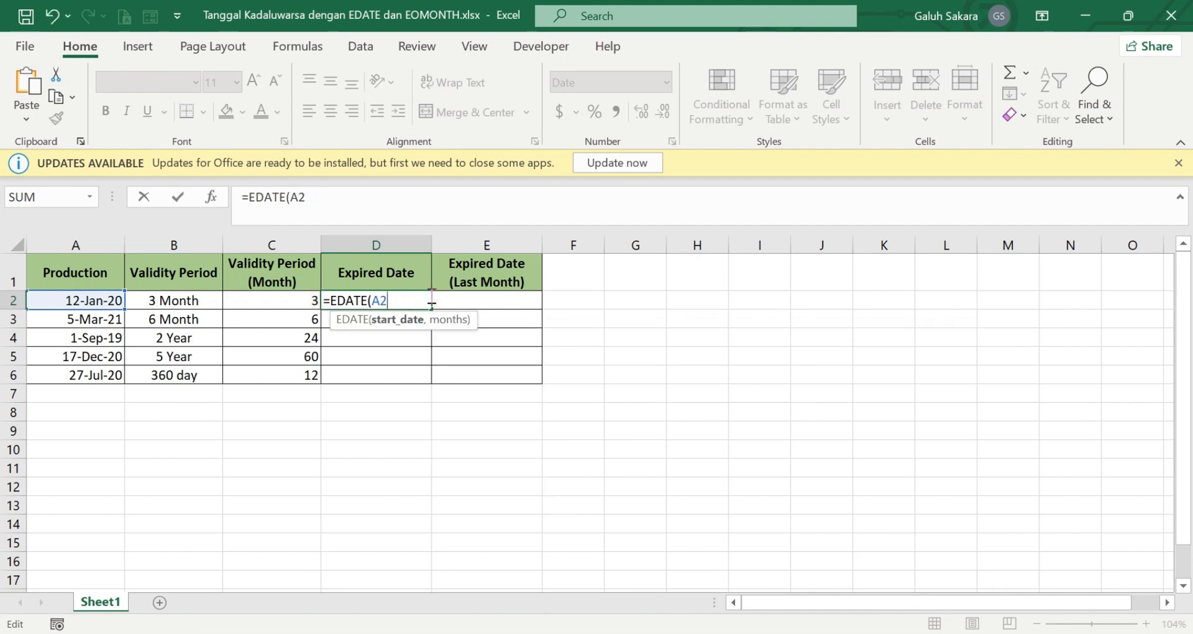
key("BackSpace")
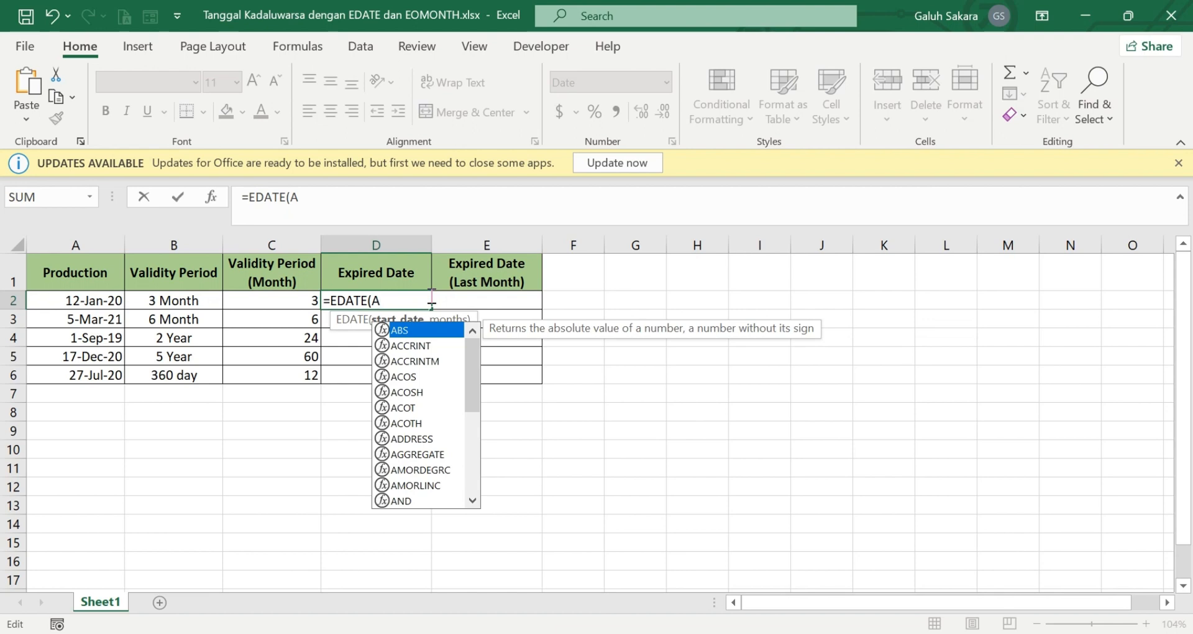
key("BackSpace")
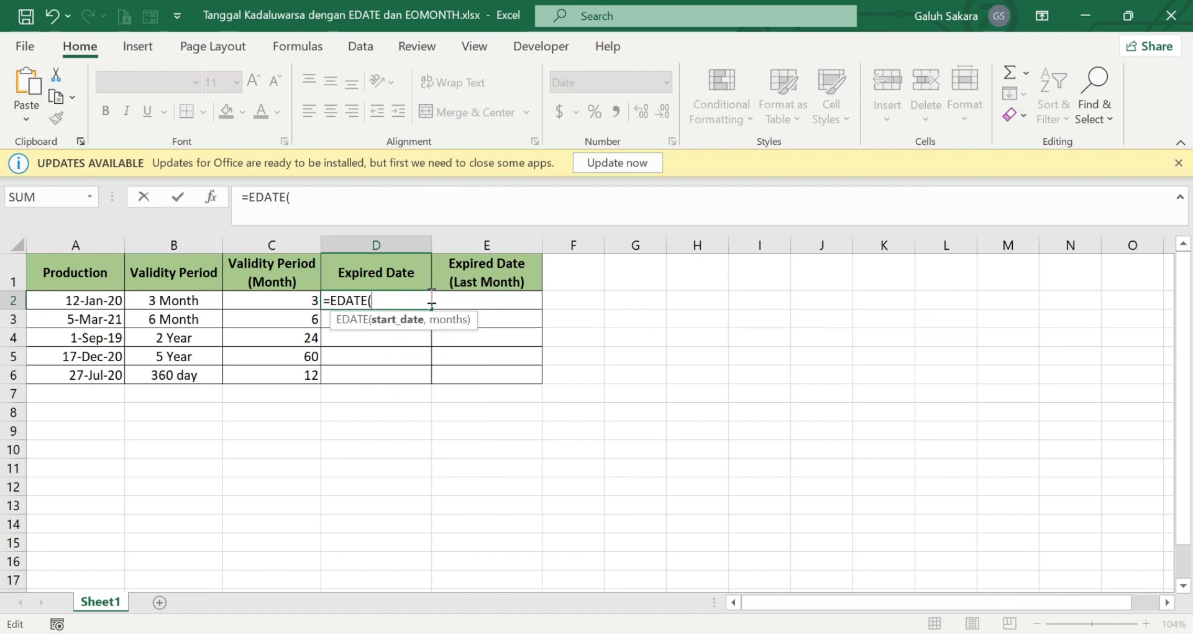
left_click(110, 301)
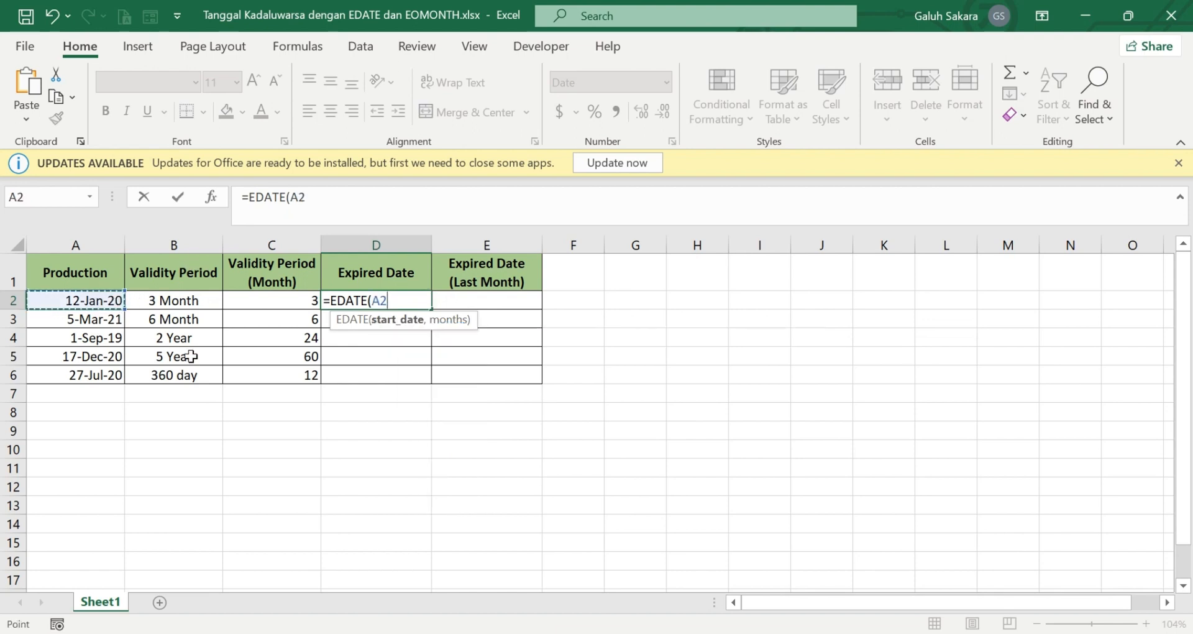
type(",")
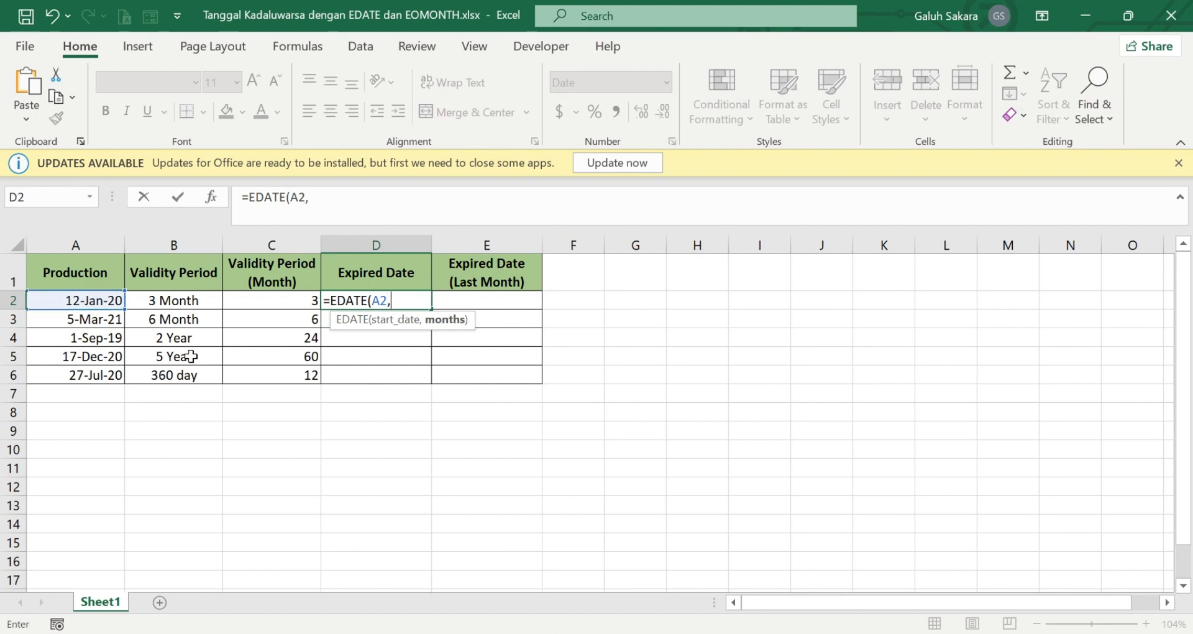
type("3)")
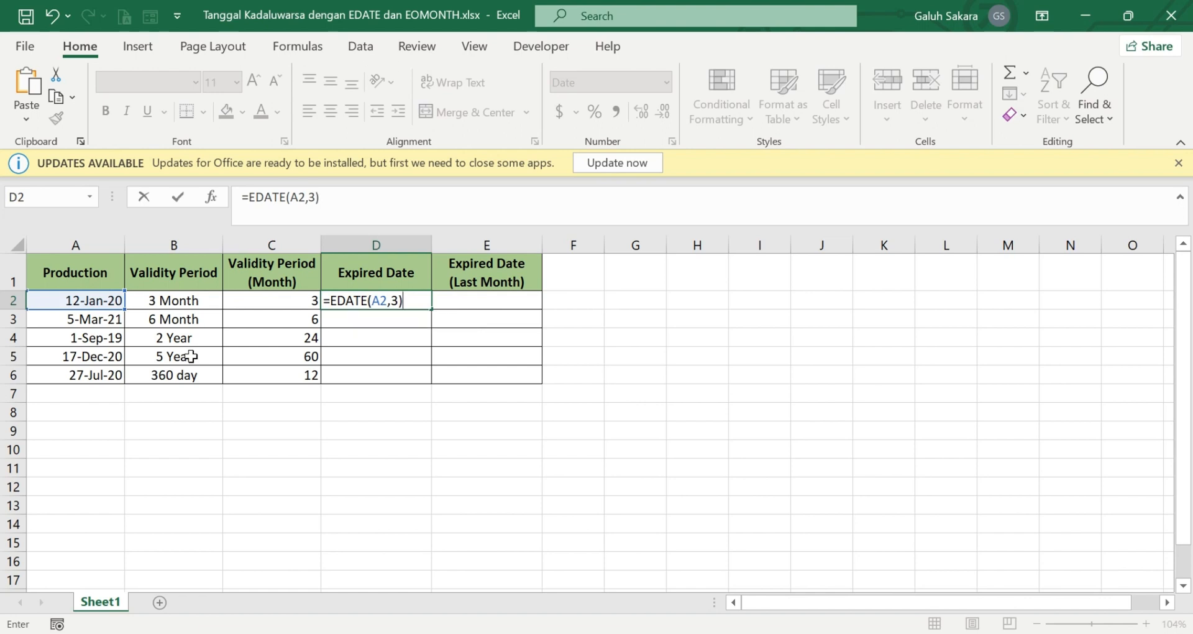
key("Return")
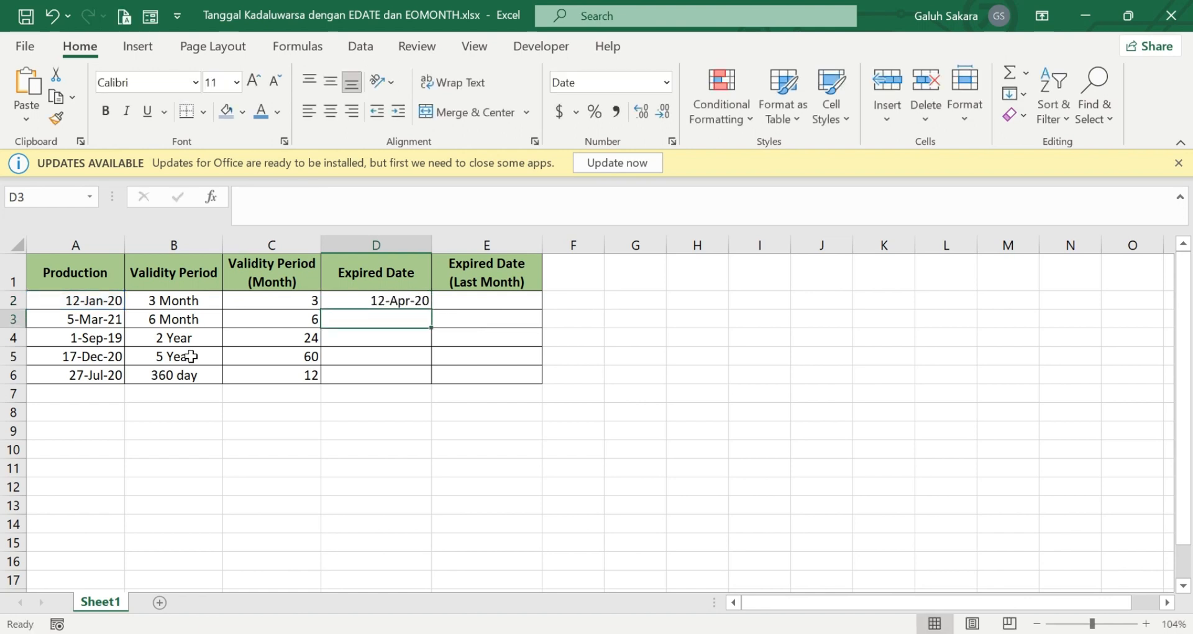
Replace the fixed months argument in D2's formula with a cell reference, making it =EDATE(A2,C2)
left_click(387, 299)
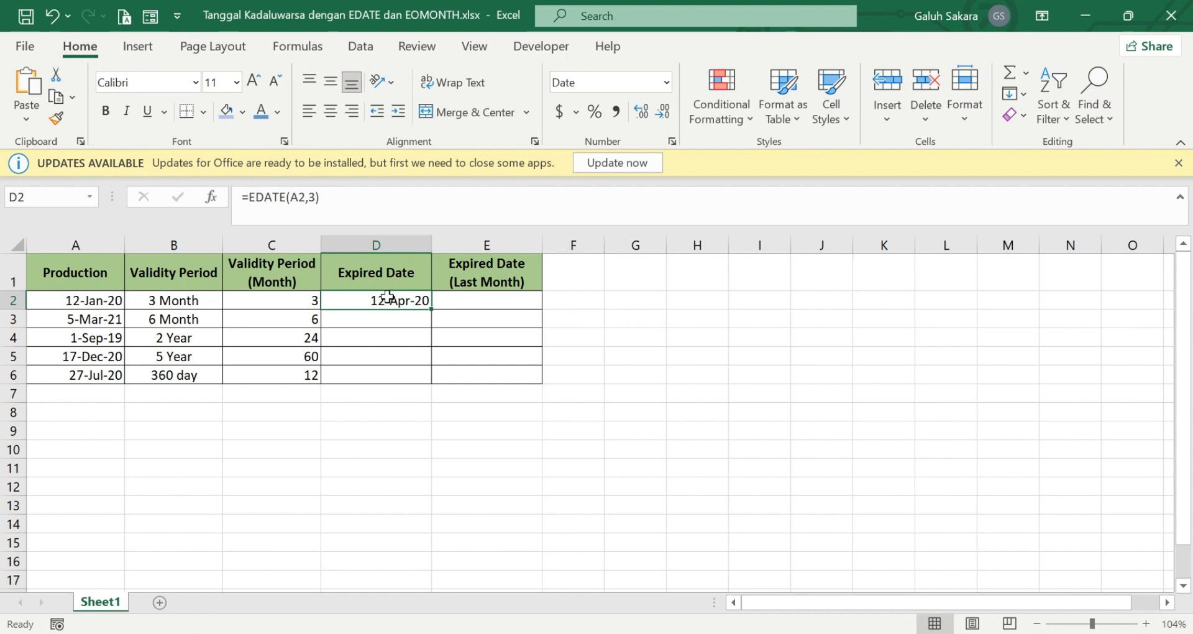
left_click(335, 199)
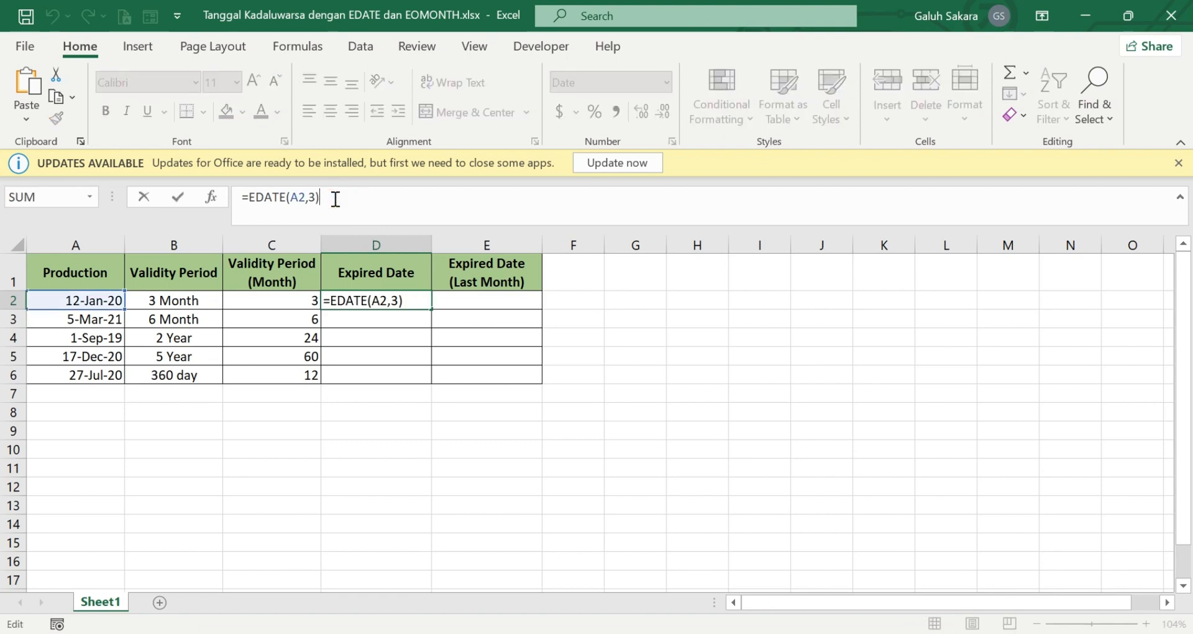
key("BackSpace")
key("BackSpace")
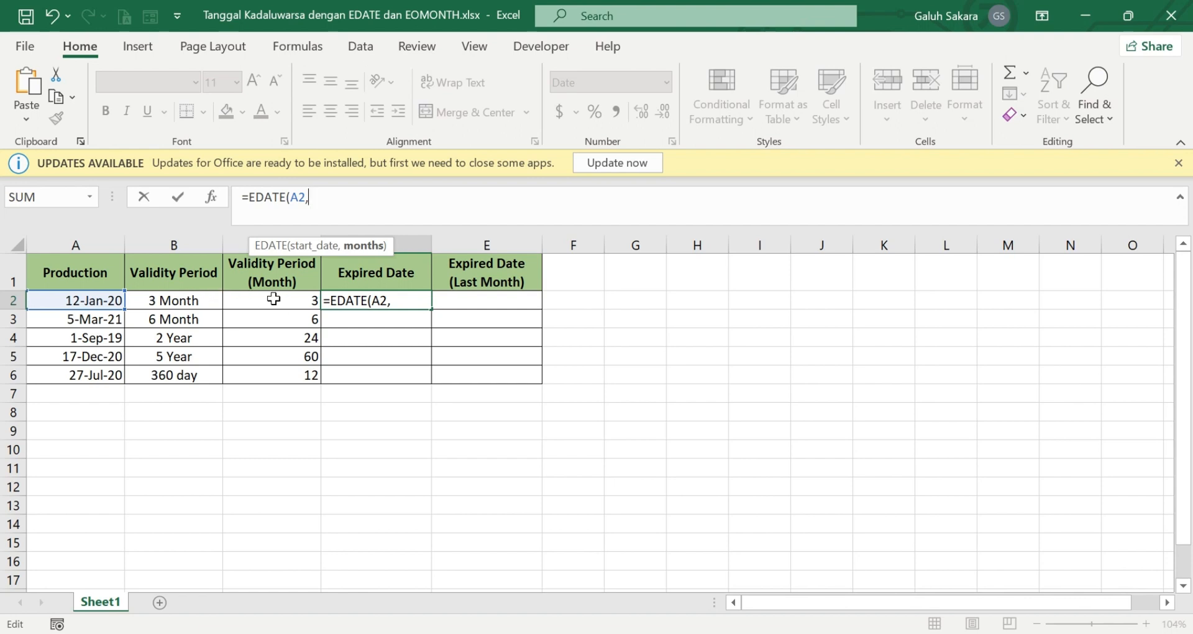
left_click(276, 301)
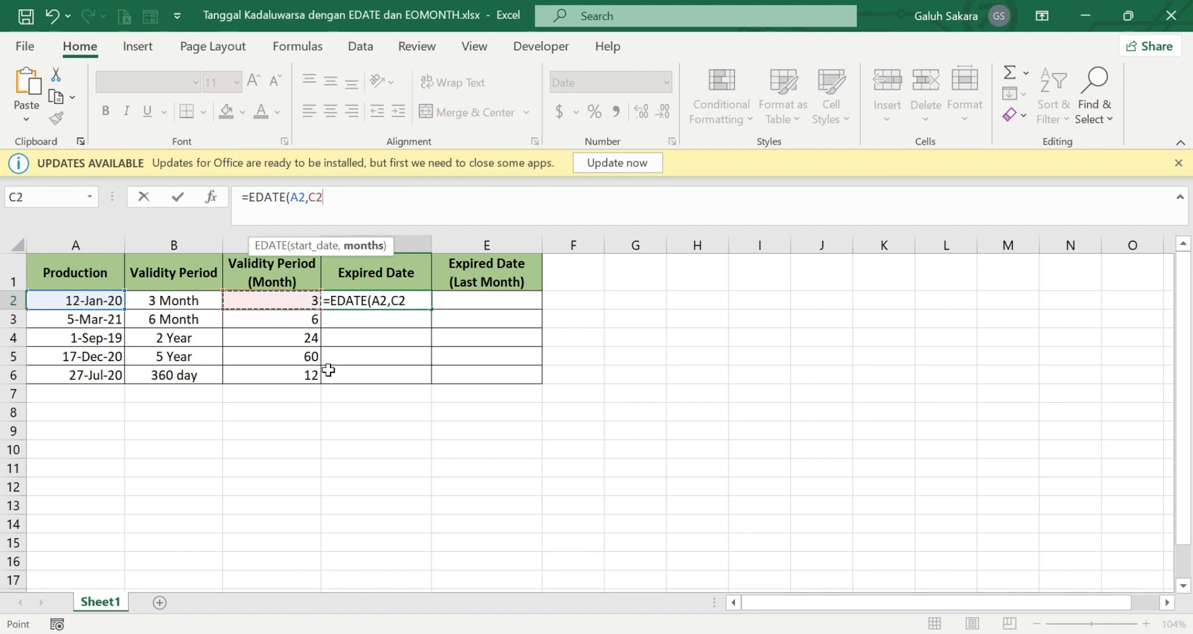
type(")")
key("Return")
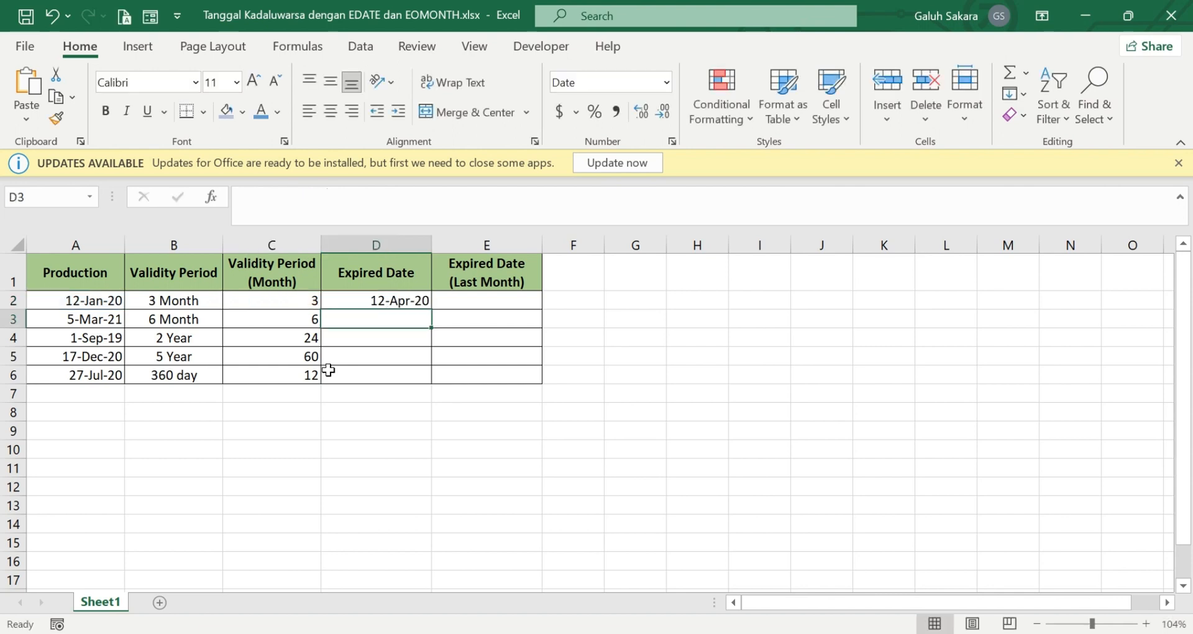
Fill the EDATE formula from D2 down to D6 and check the copied formulas in D3 and D5
left_click(421, 298)
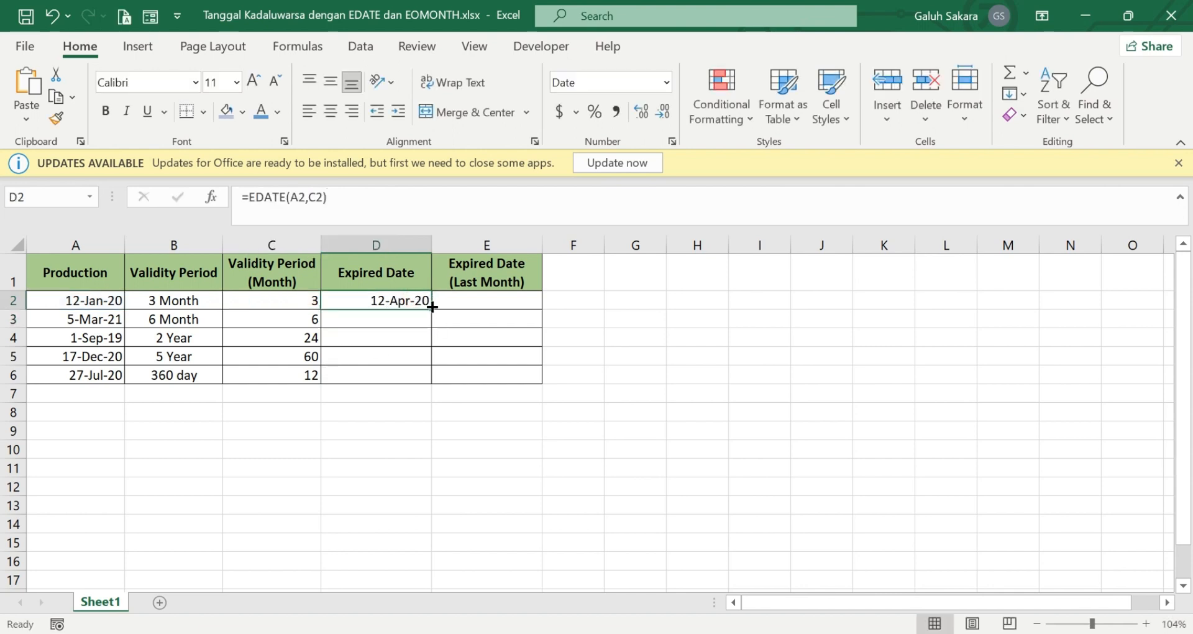
double_click(431, 308)
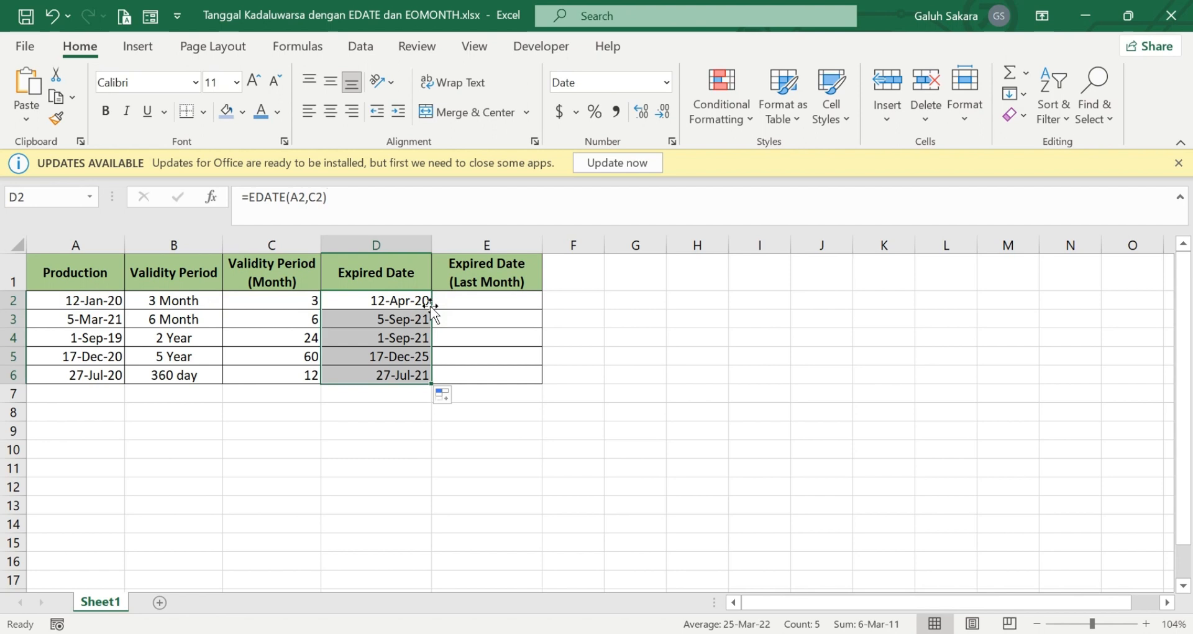
left_click(462, 317)
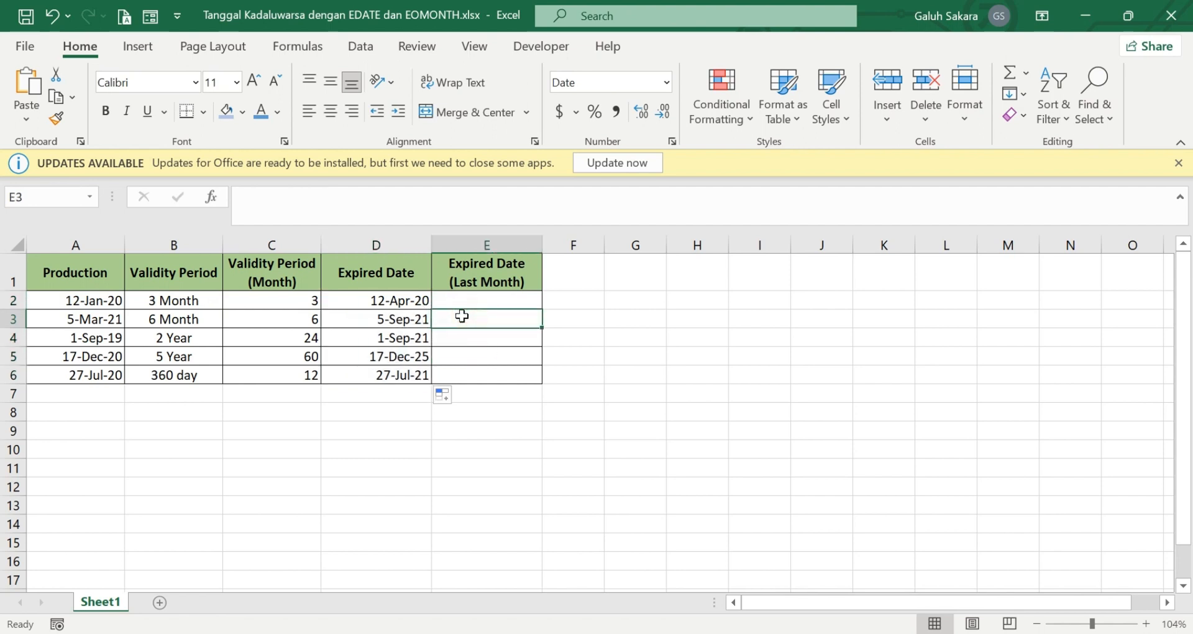
left_click(413, 318)
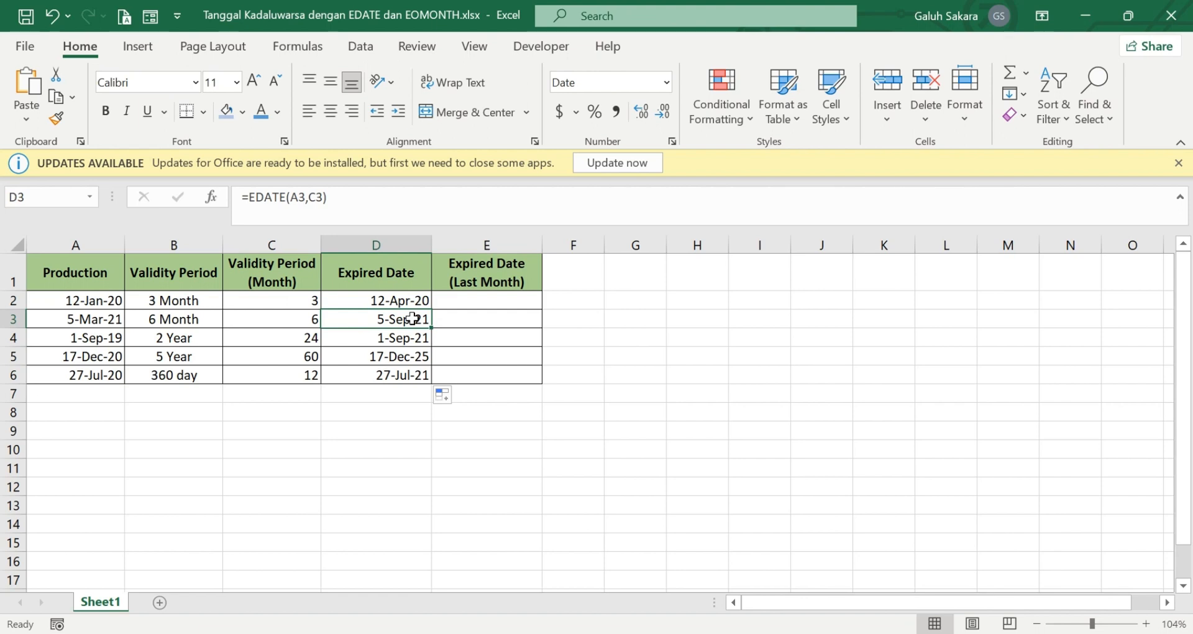
left_click(391, 356)
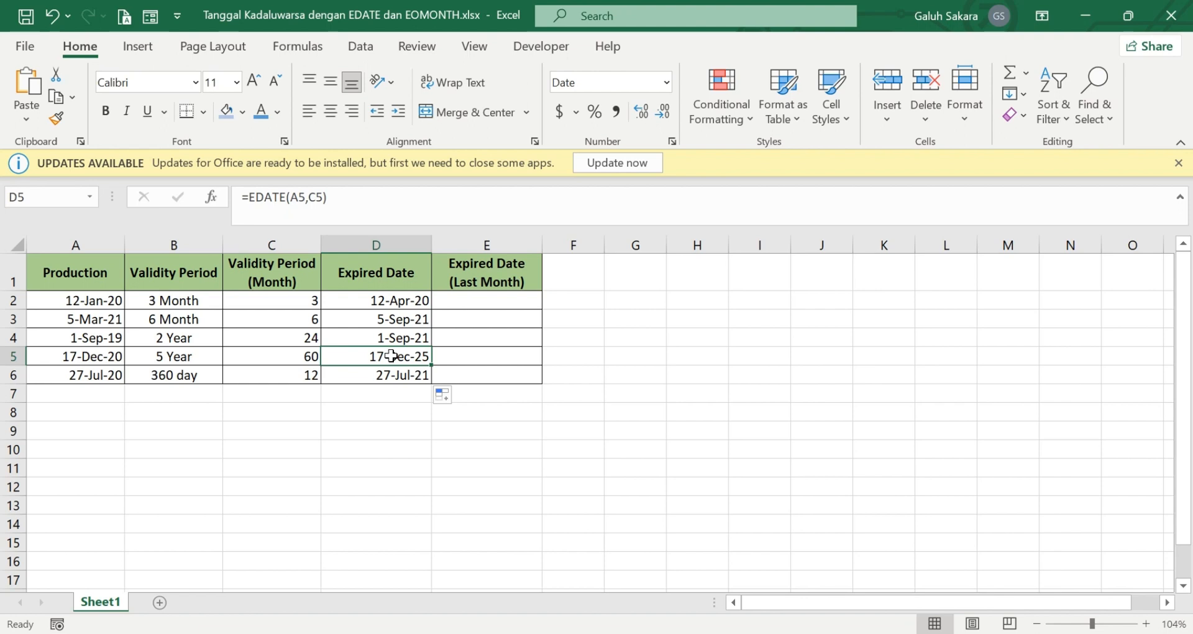
Calculate the first month-end expired date in E2 with the formula =EOMONTH(A2,C2)
left_click(389, 377)
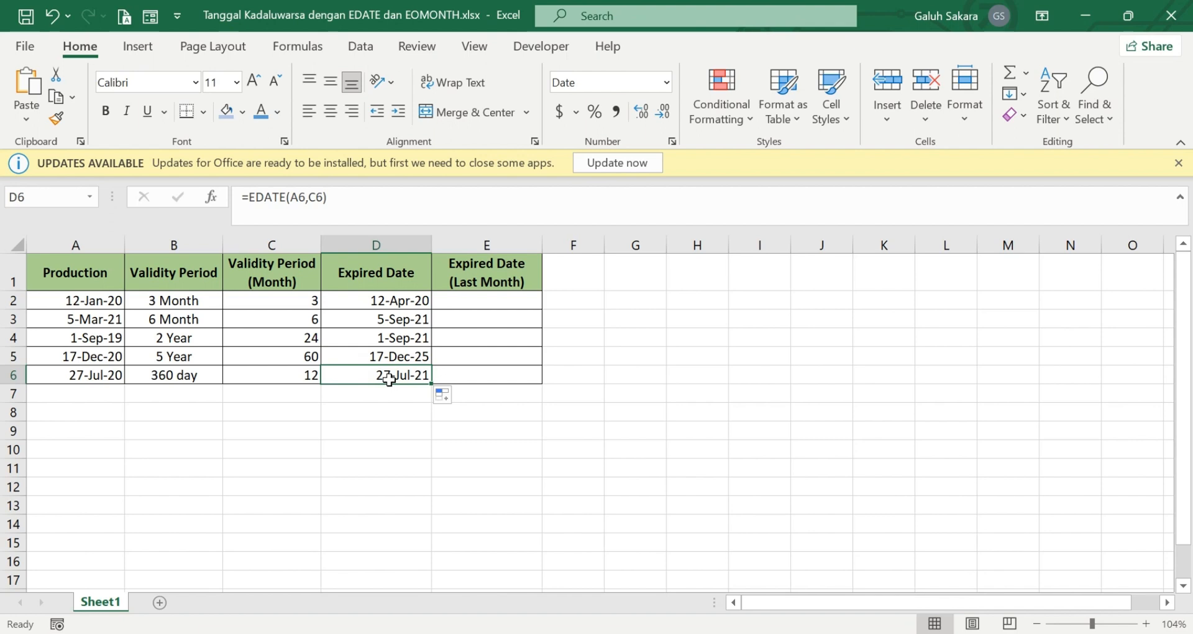
left_click(490, 296)
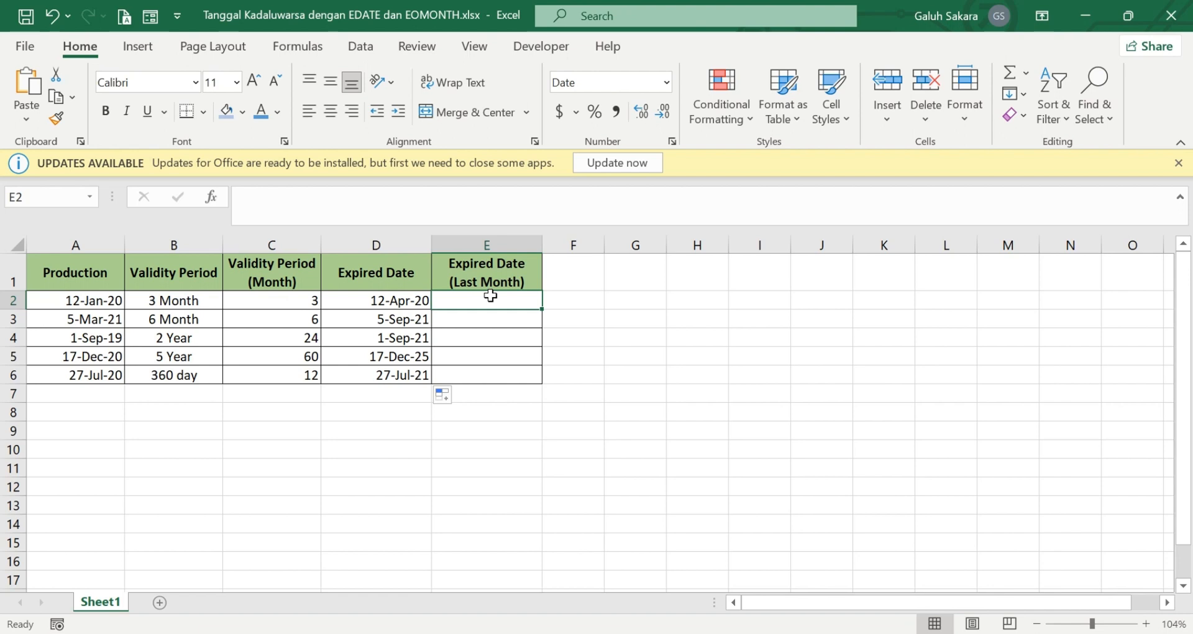
type("=")
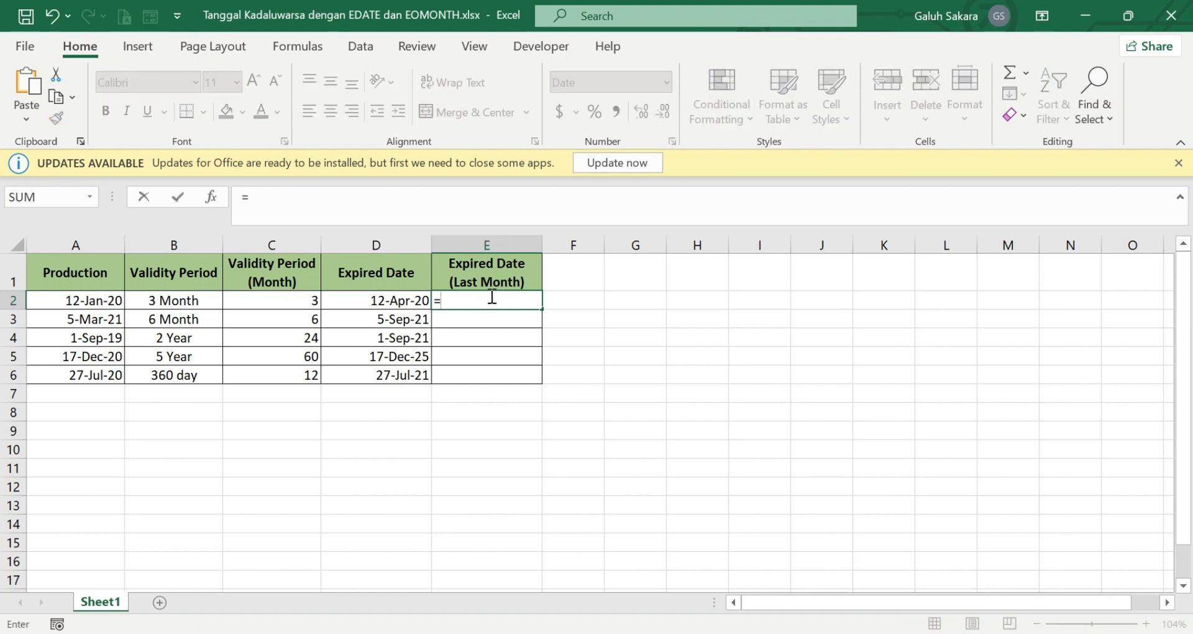
type("eom")
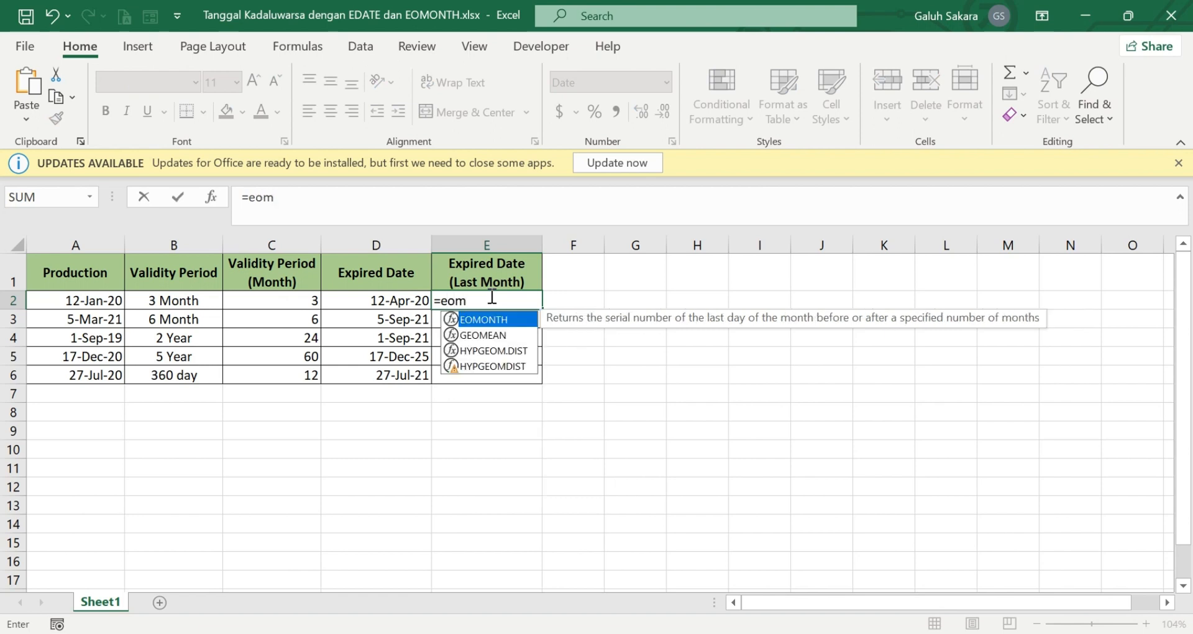
double_click(509, 319)
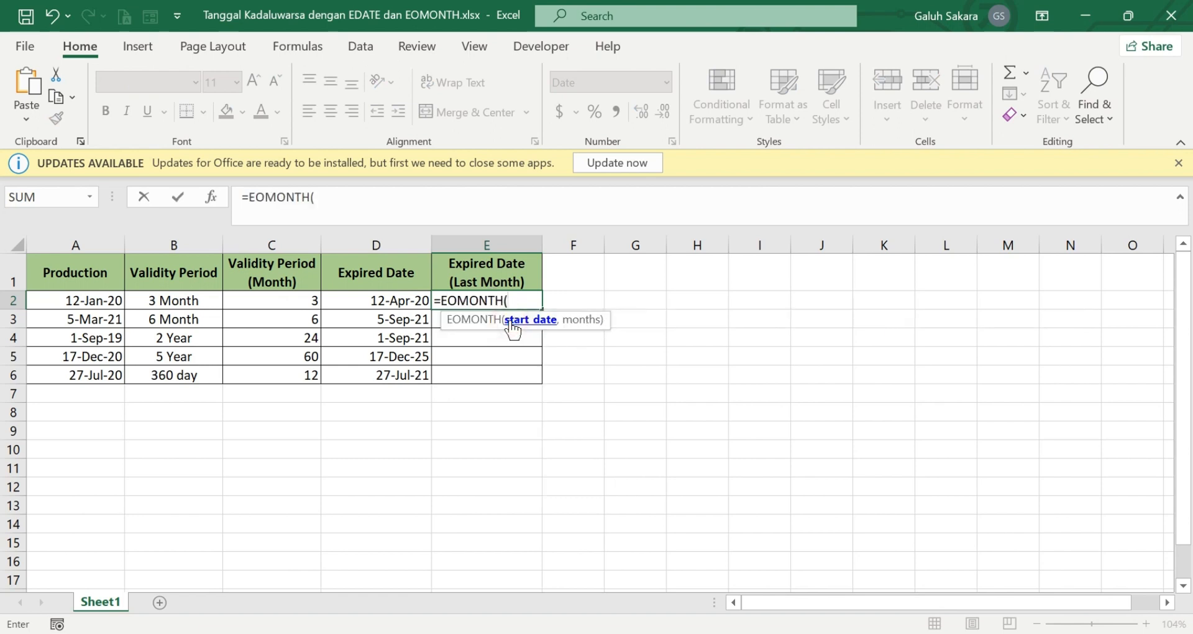
left_click(114, 302)
type(",")
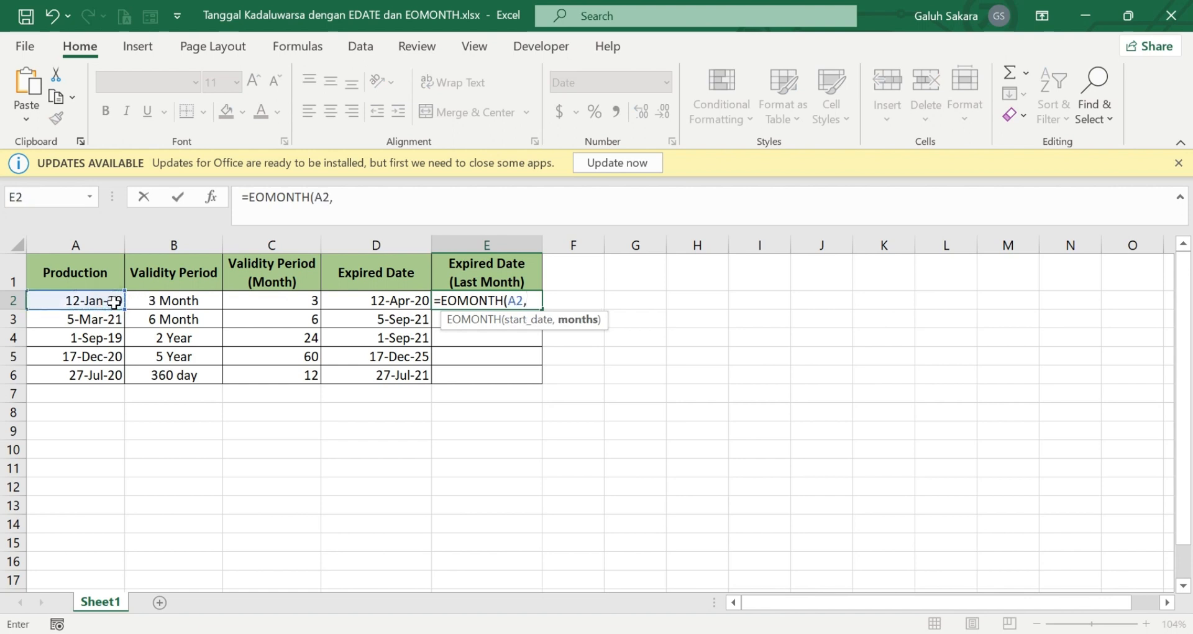
left_click(276, 300)
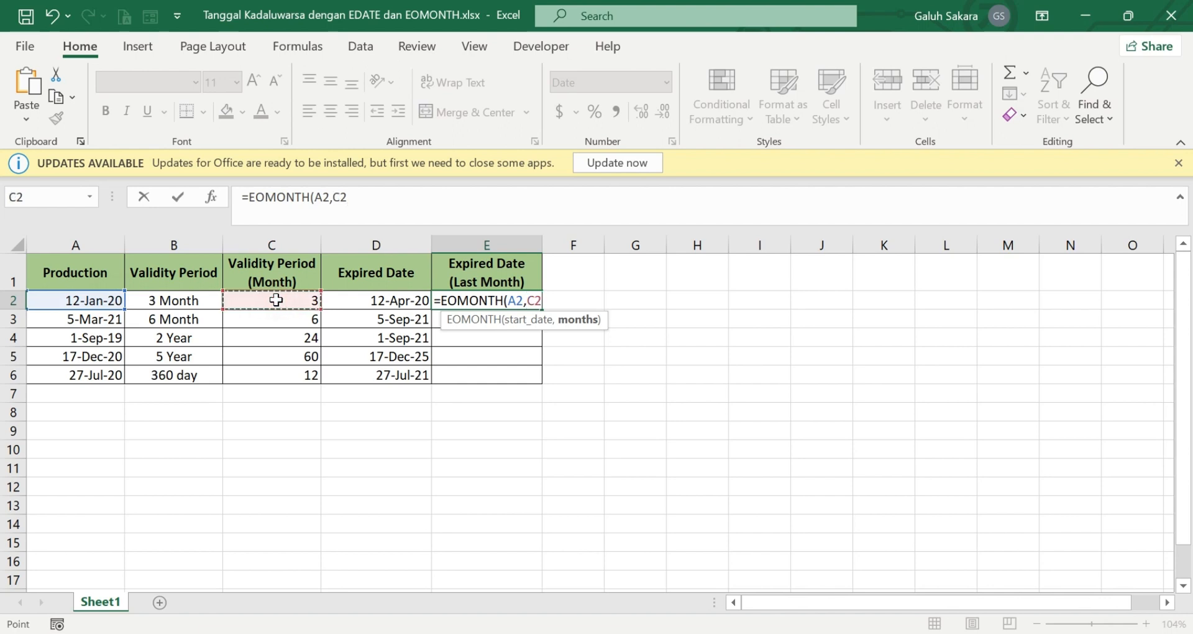
type(")")
key("Return")
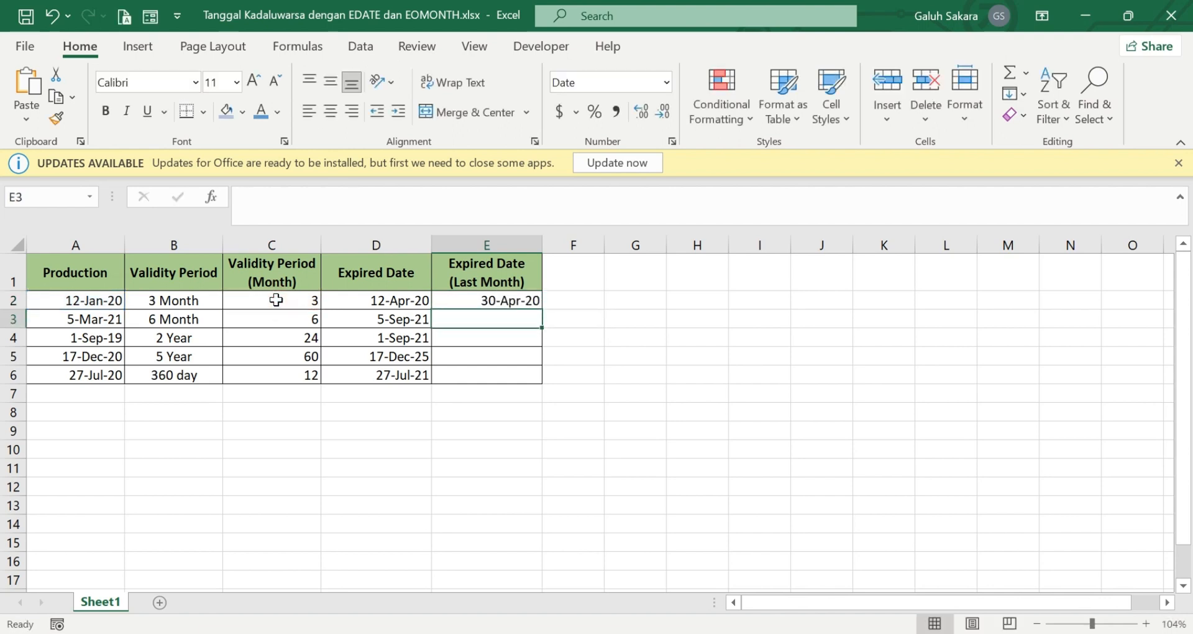
Fill the EOMONTH formula from E2 down to E6 and check the copied formulas in E4, E5 and E6
left_click(512, 297)
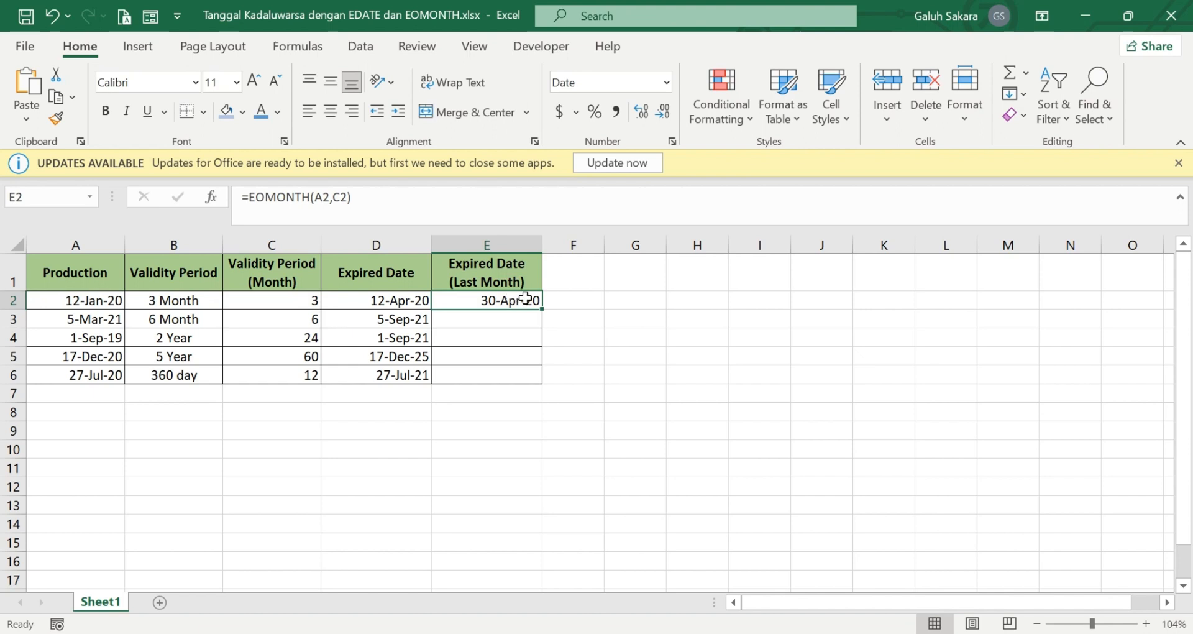
left_click(539, 309)
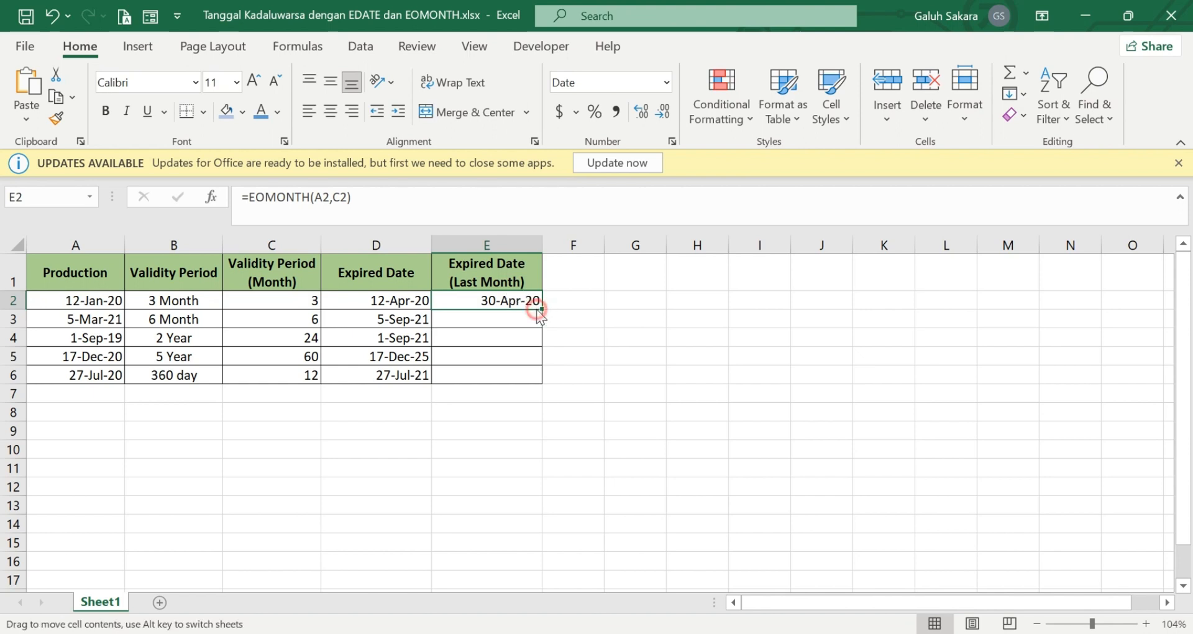
double_click(543, 311)
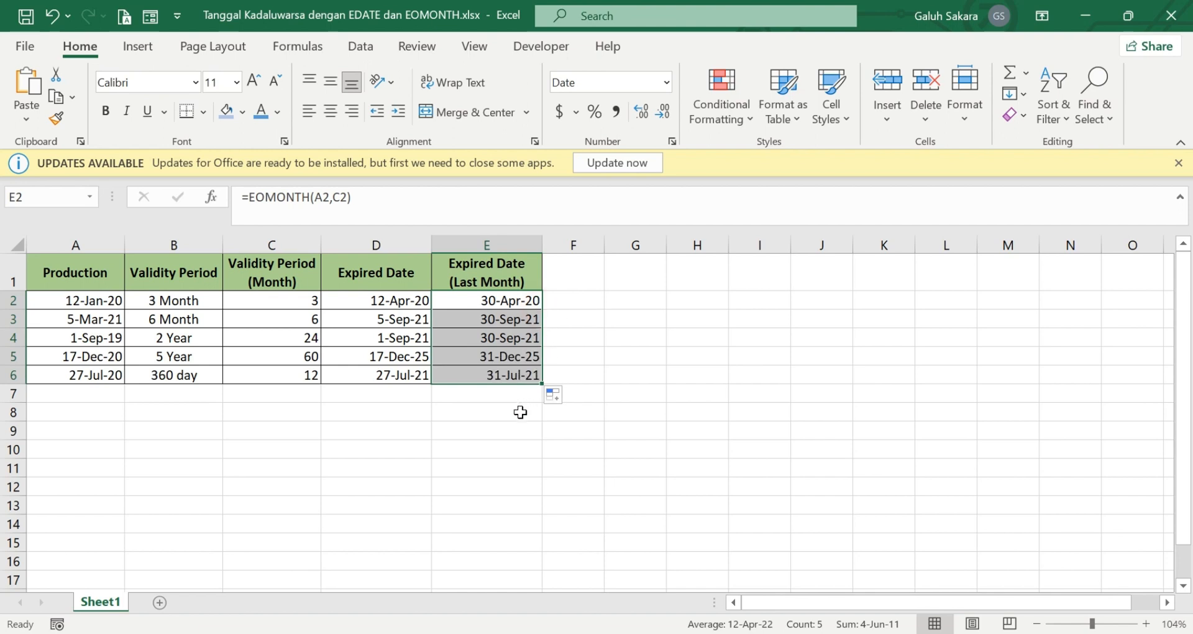
left_click(411, 337)
left_click(465, 337)
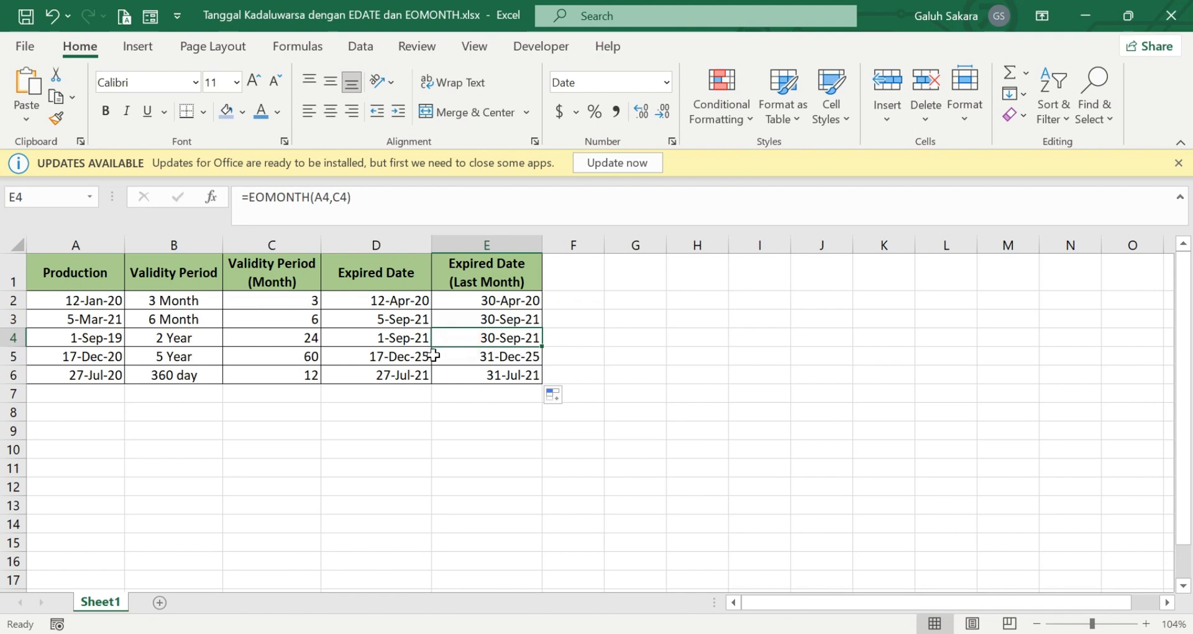
left_click(446, 356)
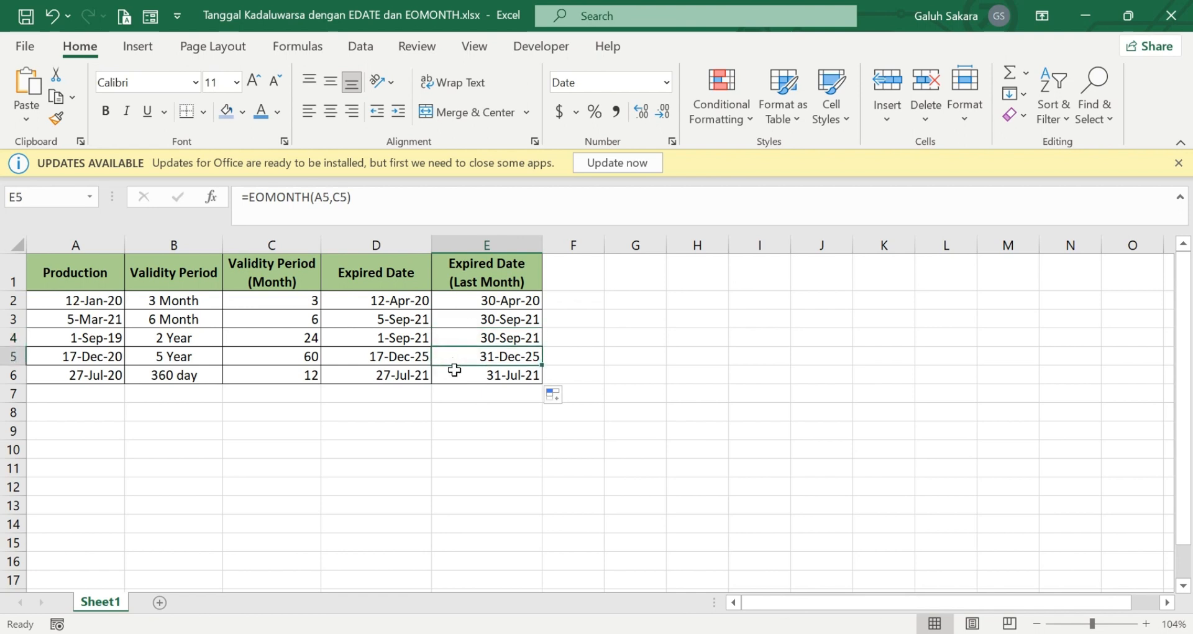
left_click(454, 371)
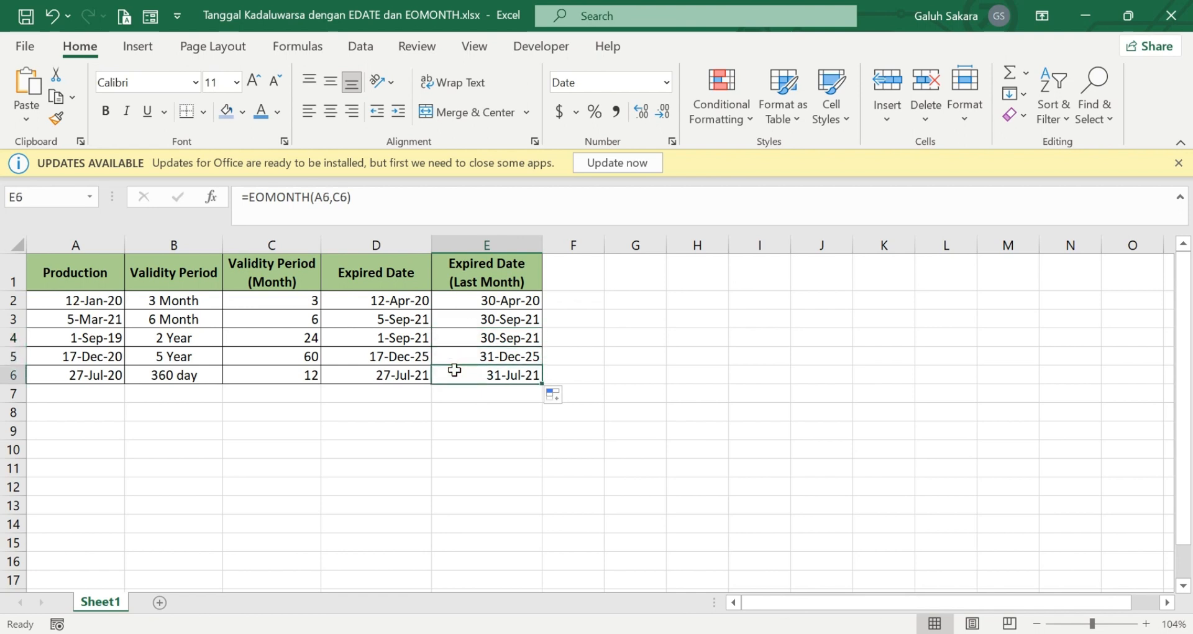